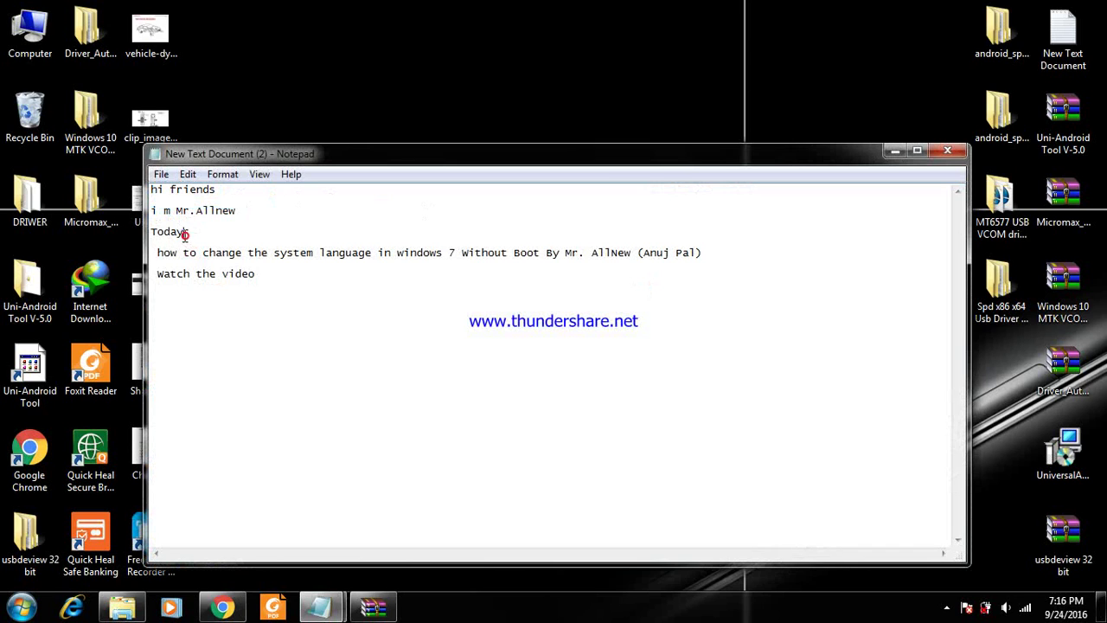
# - Read through the note's introductory lines about changing the system language in Windows 7
pyautogui.click(225, 310)
pyautogui.moveTo(158, 252); pyautogui.dragTo(282, 258)
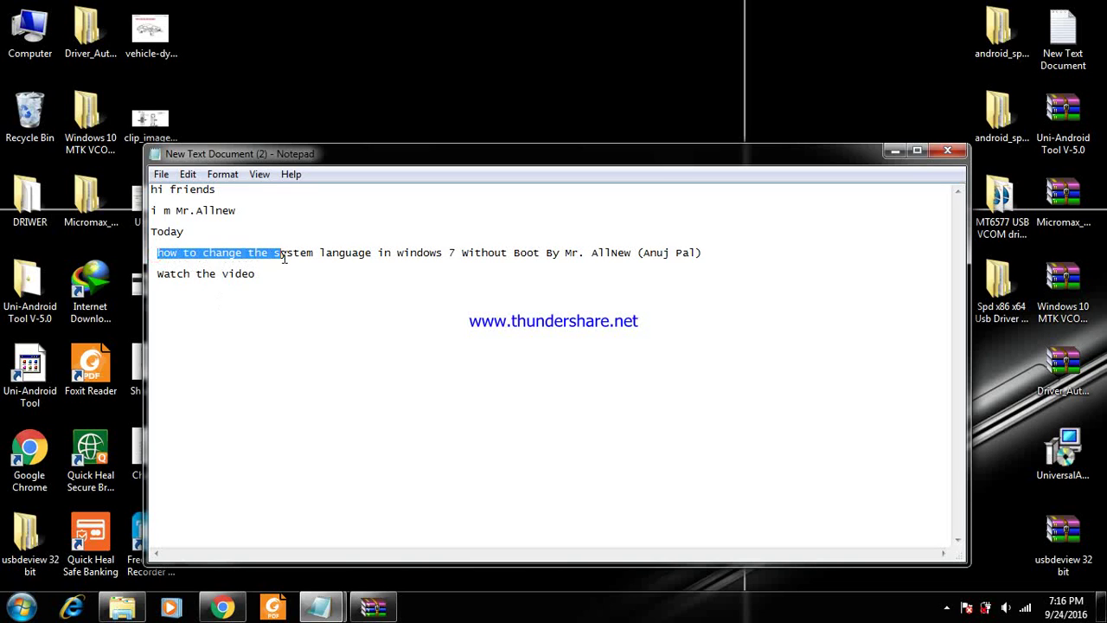
pyautogui.hotkey('shift', 'Right')
pyautogui.hotkey('shift', 'Right')
pyautogui.hotkey('shift', 'Right')
pyautogui.hotkey('shift', 'Right')
pyautogui.hotkey('shift', 'Right')
pyautogui.hotkey('shift', 'Right')
pyautogui.hotkey('shift', 'Right')
pyautogui.hotkey('shift', 'Right')
pyautogui.hotkey('shift', 'Right')
pyautogui.hotkey('shift', 'Right')
pyautogui.hotkey('shift', 'Right')
pyautogui.hotkey('shift', 'Right')
pyautogui.hotkey('shift', 'Right')
pyautogui.hotkey('shift', 'Right')
pyautogui.hotkey('shift', 'Right')
pyautogui.hotkey('shift', 'Right')
pyautogui.hotkey('shift', 'Right')
pyautogui.hotkey('shift', 'Right')
pyautogui.hotkey('shift', 'Right')
pyautogui.hotkey('shift', 'Right')
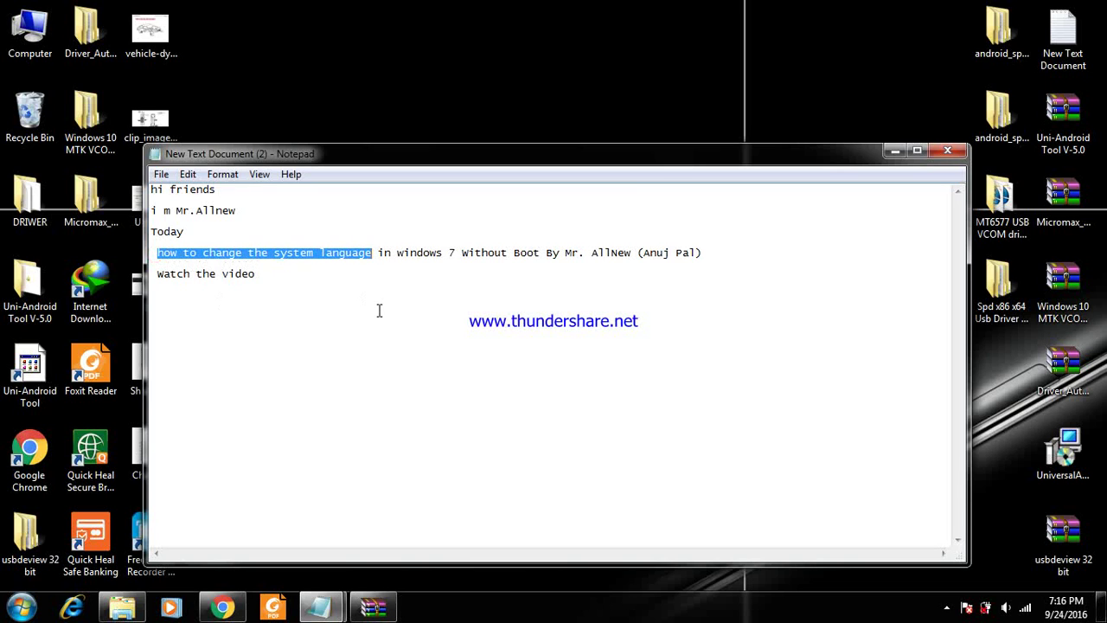
pyautogui.hotkey('shift', 'Right')
pyautogui.hotkey('shift', 'Right')
pyautogui.hotkey('shift', 'Right')
pyautogui.hotkey('shift', 'Right')
pyautogui.hotkey('shift', 'Right')
pyautogui.hotkey('shift', 'Right')
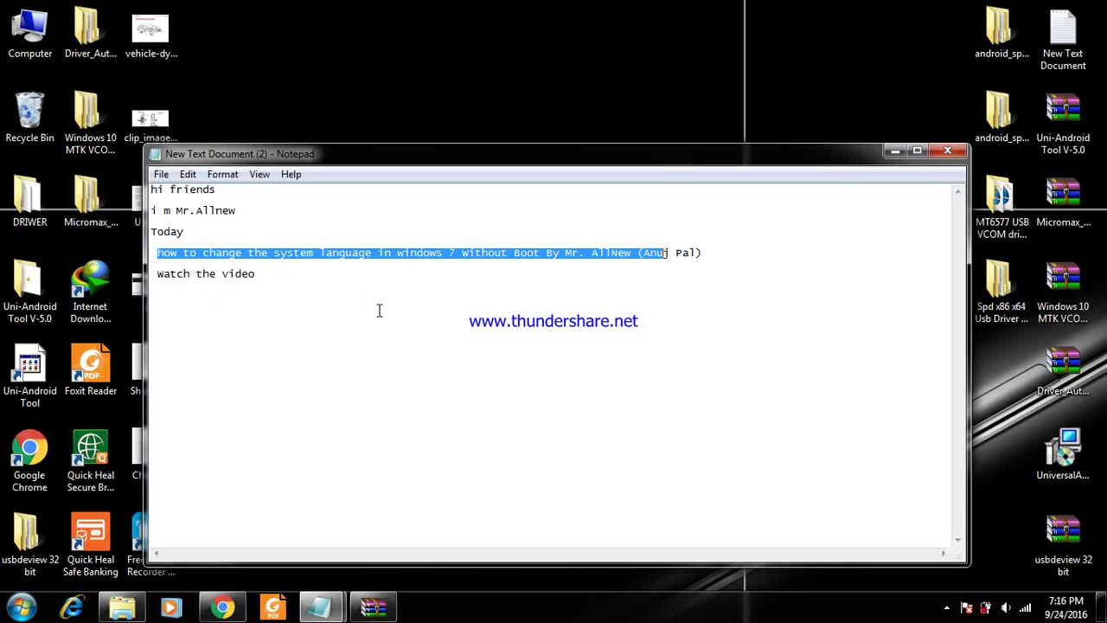
pyautogui.hotkey('shift', 'Right')
pyautogui.hotkey('shift', 'Right')
pyautogui.hotkey('shift', 'Right')
pyautogui.moveTo(256, 274); pyautogui.dragTo(160, 273)
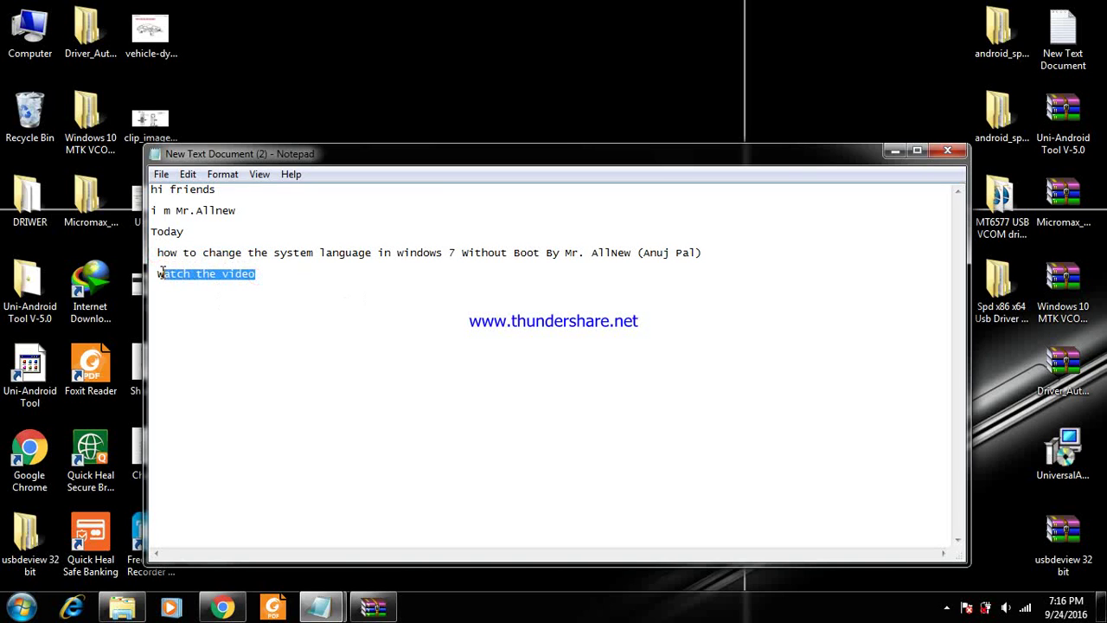
pyautogui.click(258, 334)
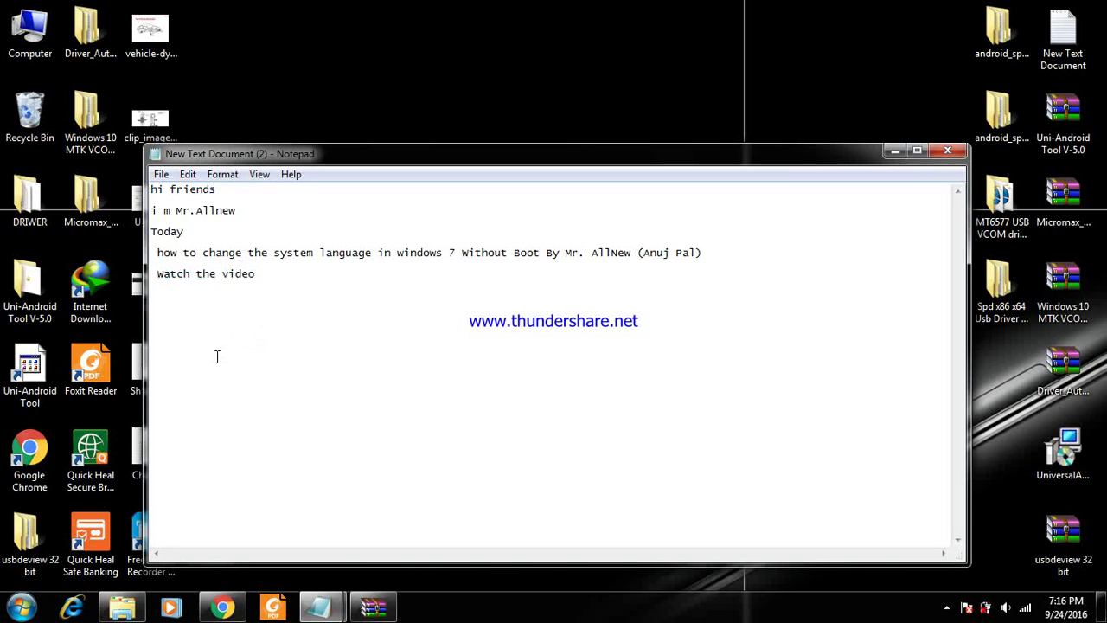
pyautogui.click(28, 607)
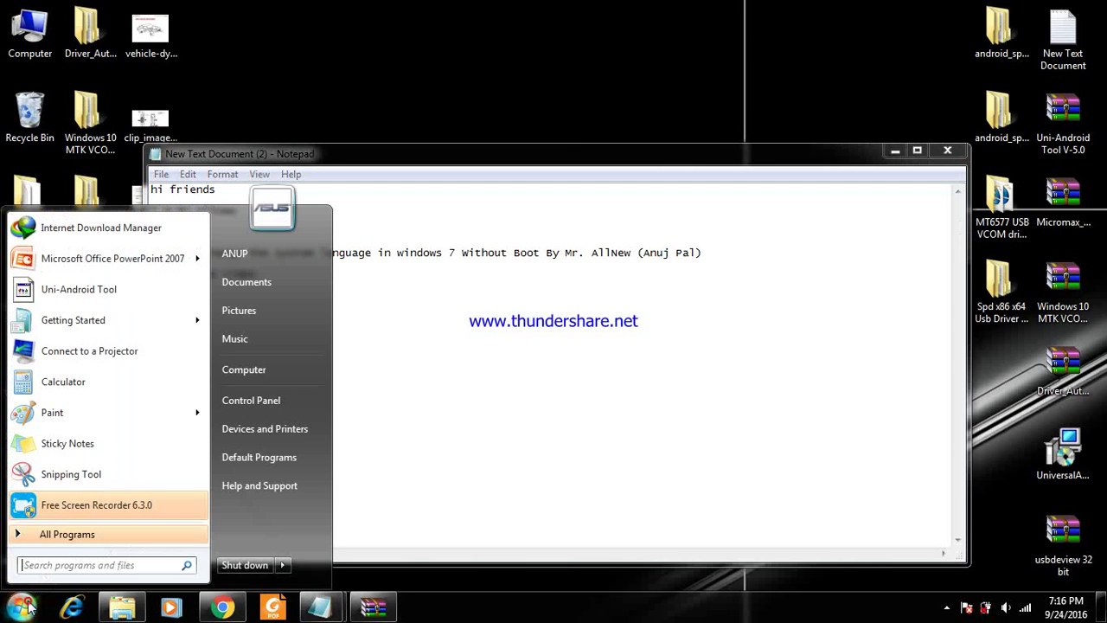
pyautogui.click(257, 402)
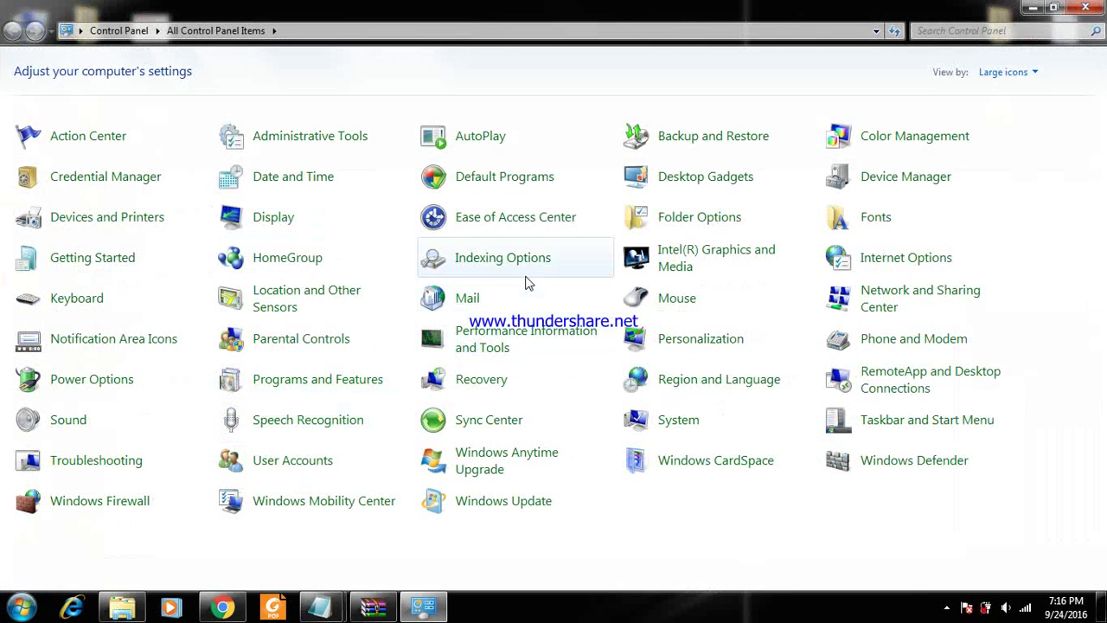
pyautogui.click(1053, 7)
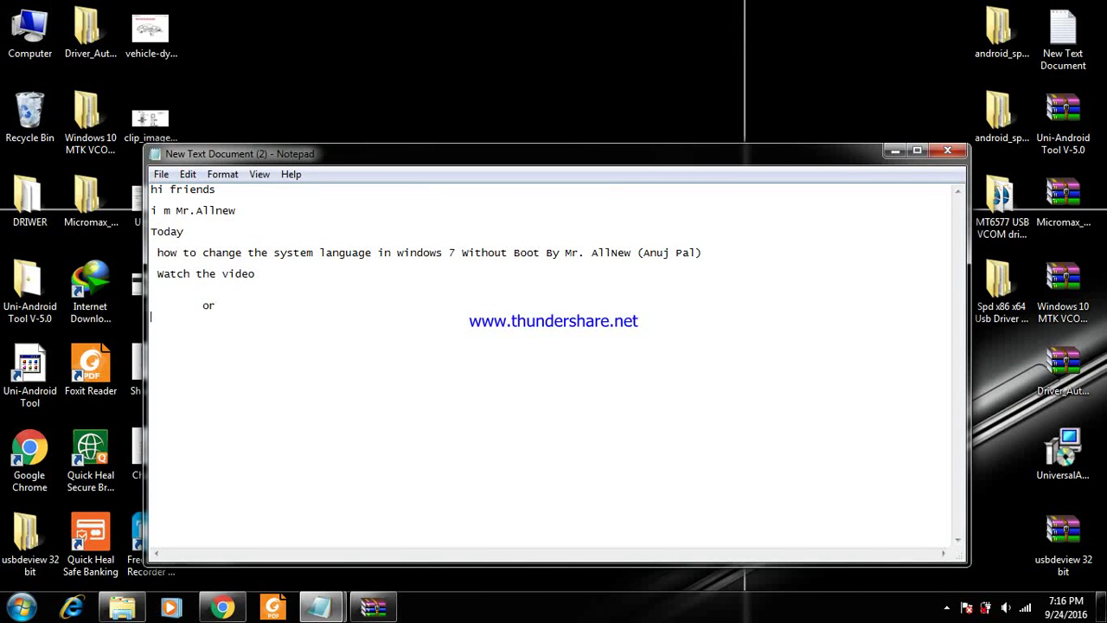
# - Find the Run utility and use it to launch Control Panel with the command "control"
pyautogui.click(21, 608)
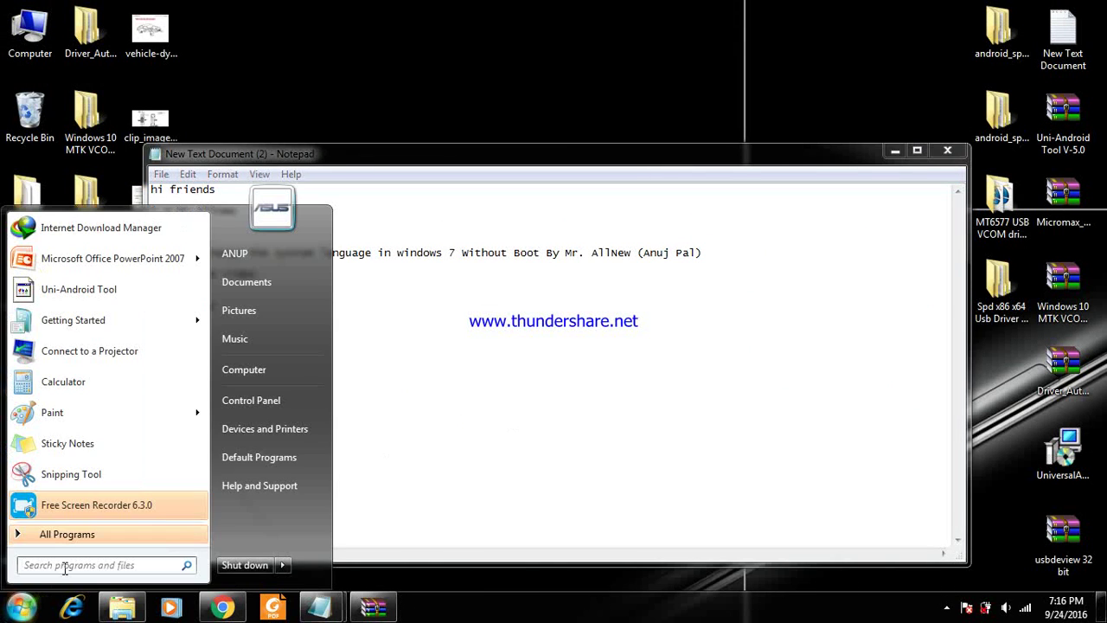
pyautogui.write('run')
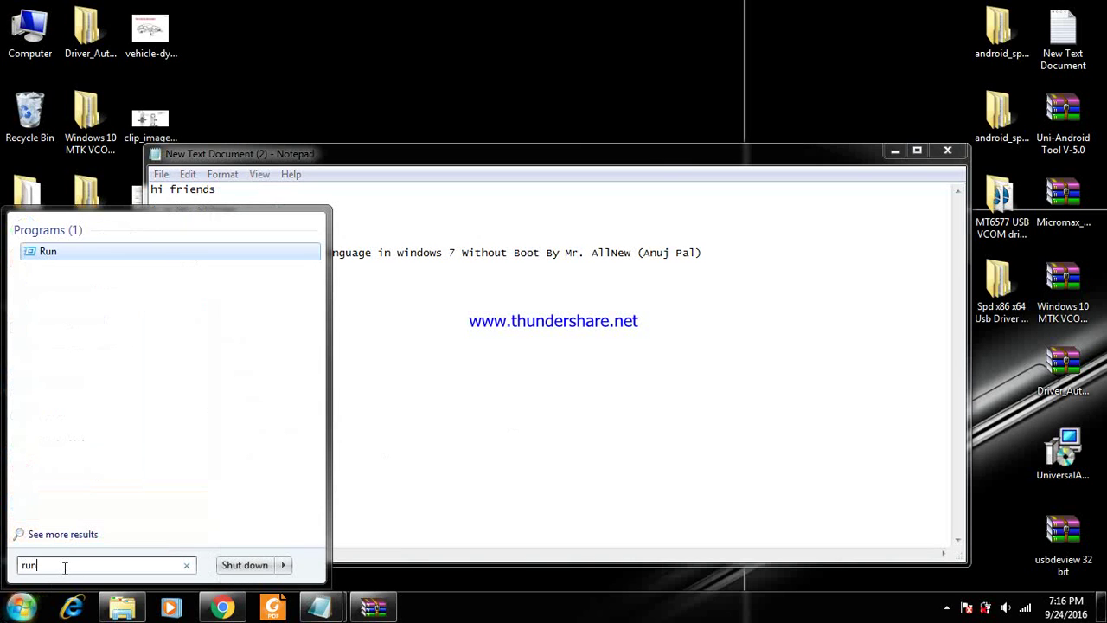
pyautogui.press('Return')
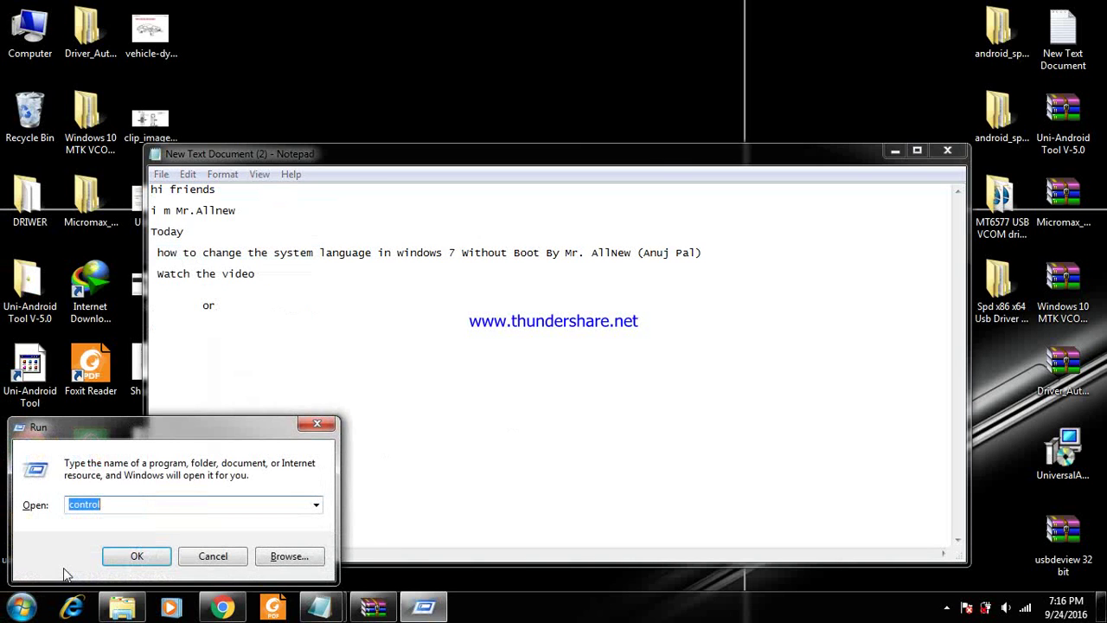
pyautogui.click(118, 504)
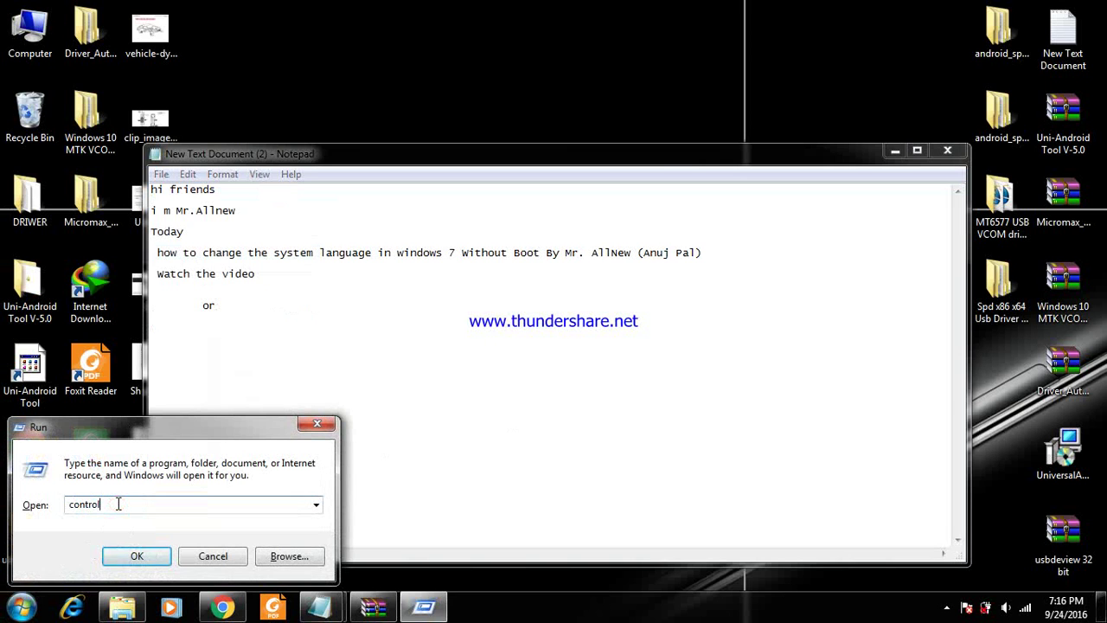
pyautogui.click(138, 555)
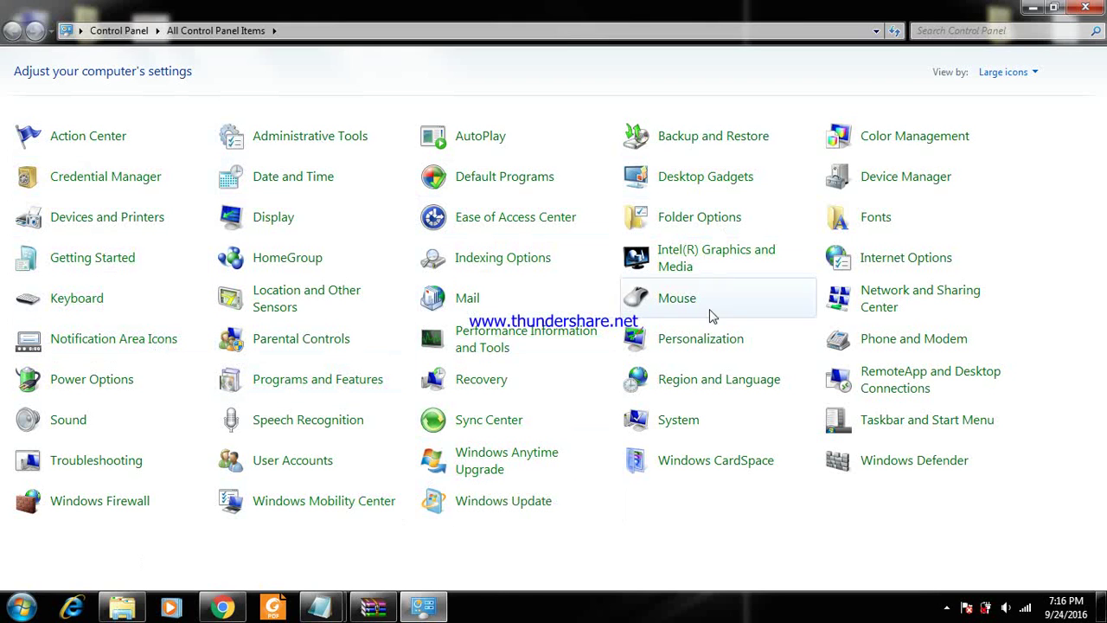
# - Set the regional format to English (India) in the Region and Language settings
pyautogui.click(710, 391)
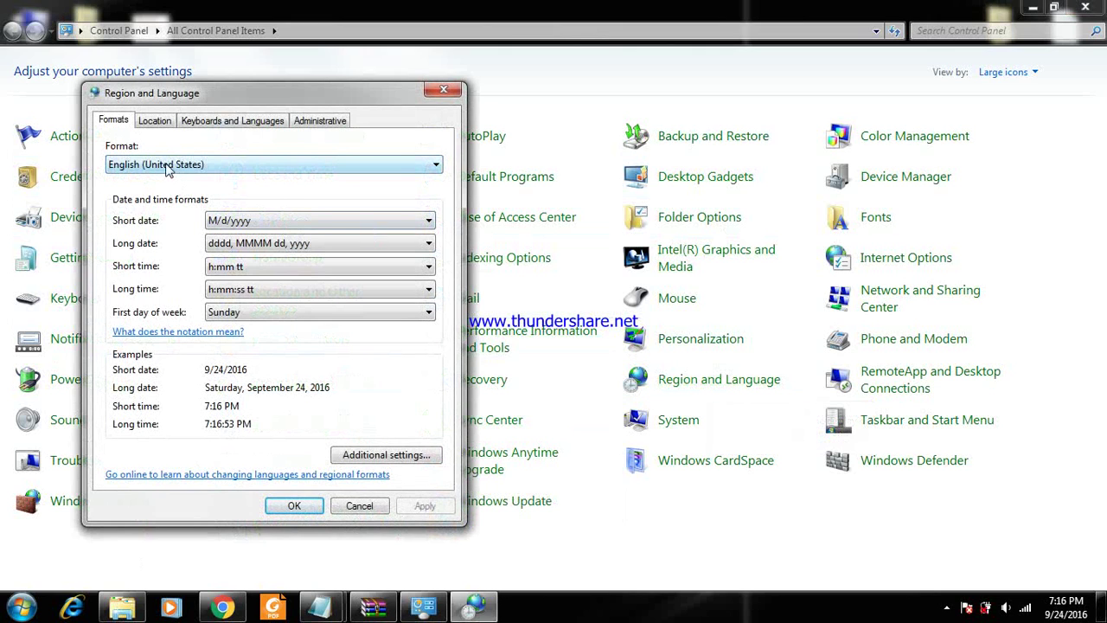
pyautogui.click(365, 166)
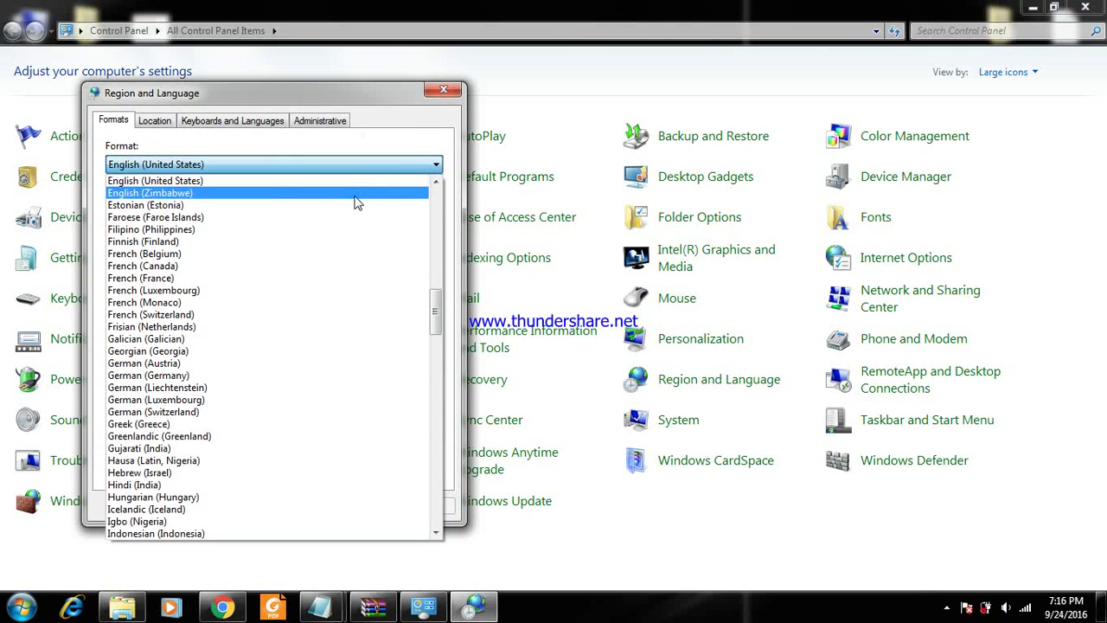
pyautogui.press('Up')
pyautogui.press('Up')
pyautogui.press('Up')
pyautogui.press('Up')
pyautogui.press('Up')
pyautogui.press('Up')
pyautogui.press('Up')
pyautogui.press('Up')
pyautogui.press('Up')
pyautogui.press('Up')
pyautogui.press('Up')
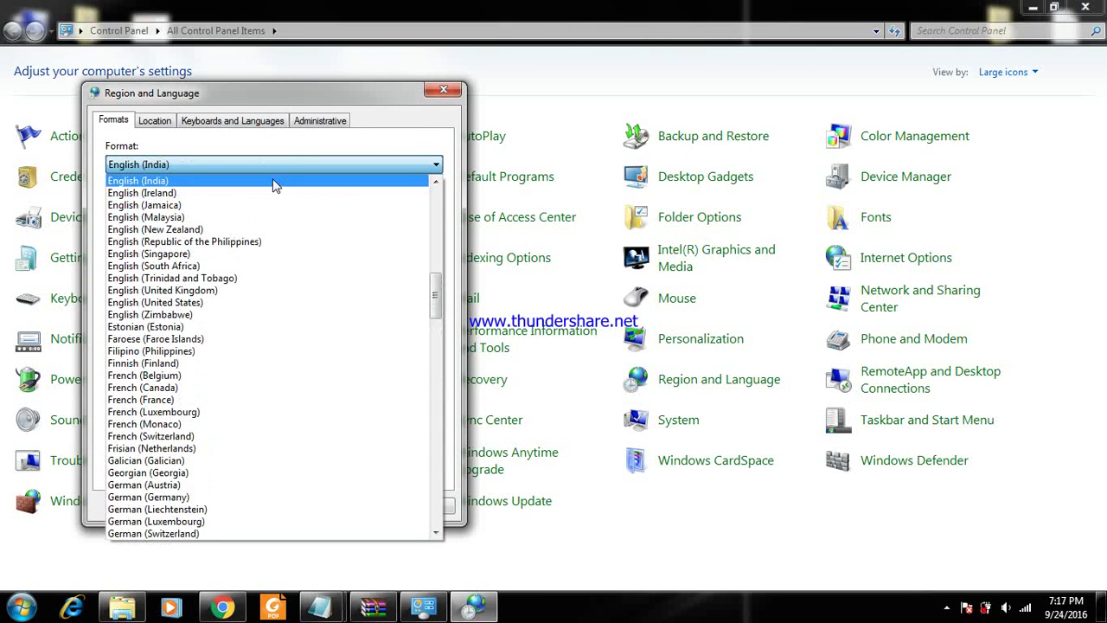
pyautogui.click(275, 182)
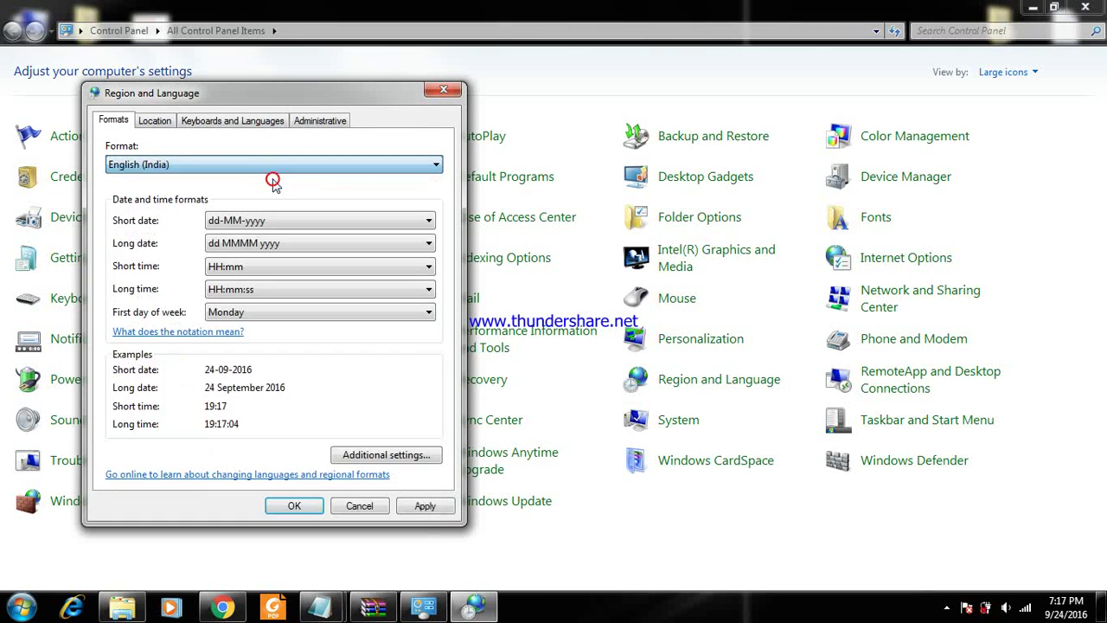
# - Set the current location to India and apply the regional changes
pyautogui.click(161, 124)
pyautogui.click(194, 216)
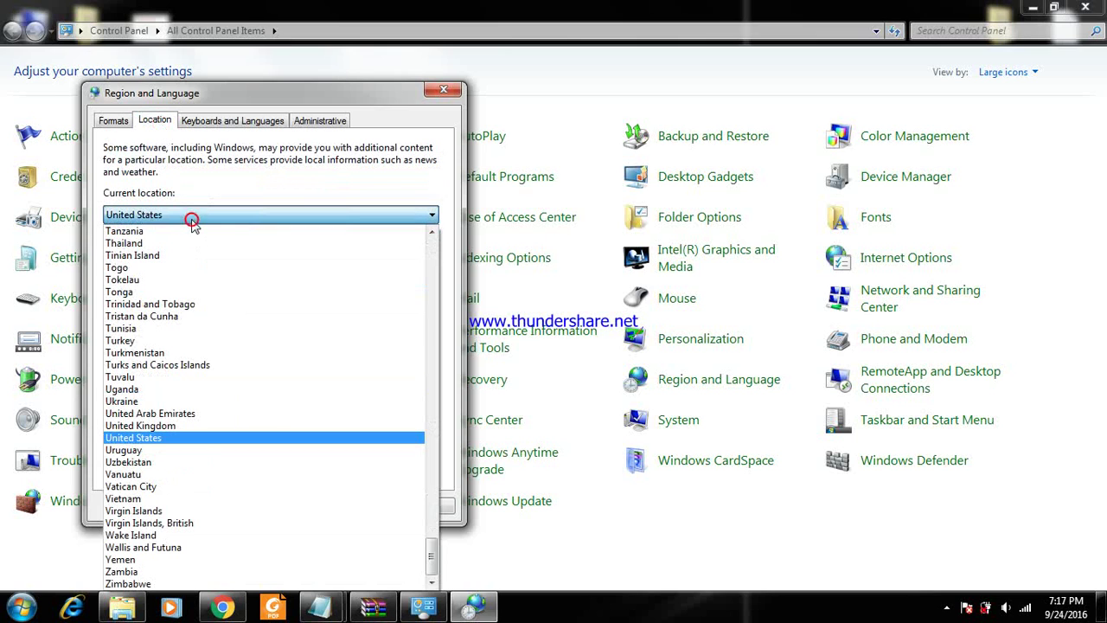
pyautogui.press('i')
pyautogui.press('n')
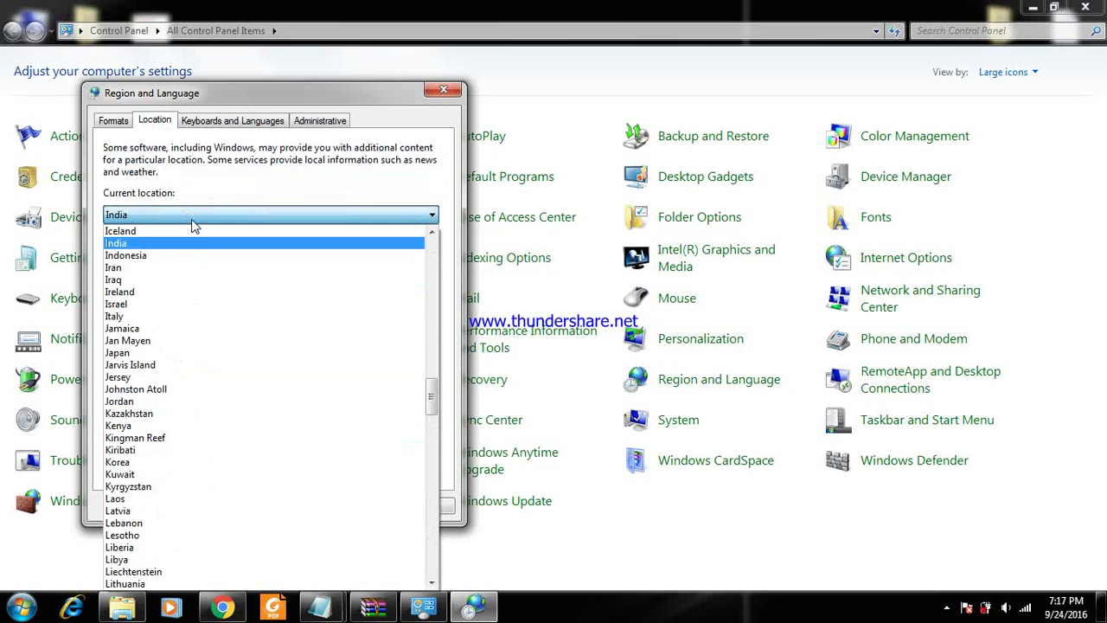
pyautogui.click(169, 246)
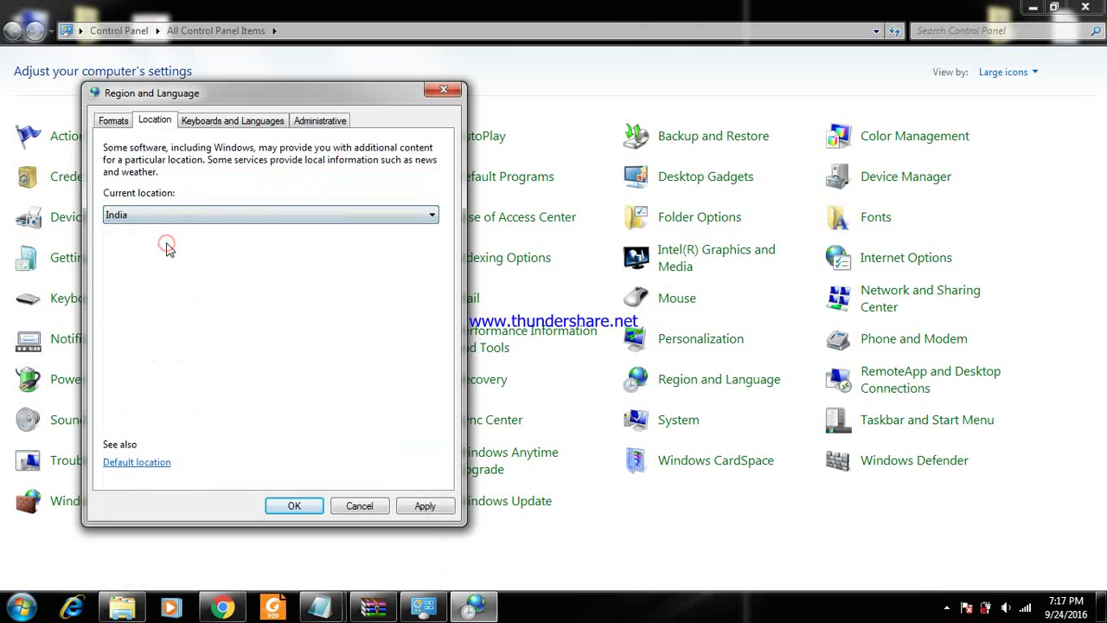
pyautogui.click(415, 509)
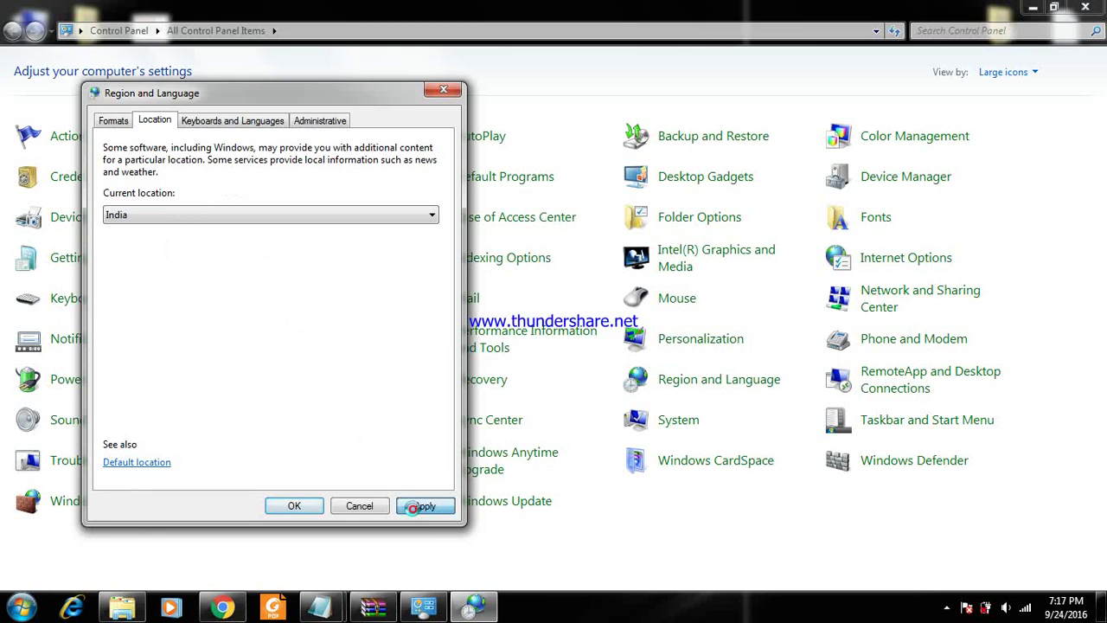
# - Set the system locale for non-Unicode programs to English (India) and close the Region and Language settings
pyautogui.click(313, 121)
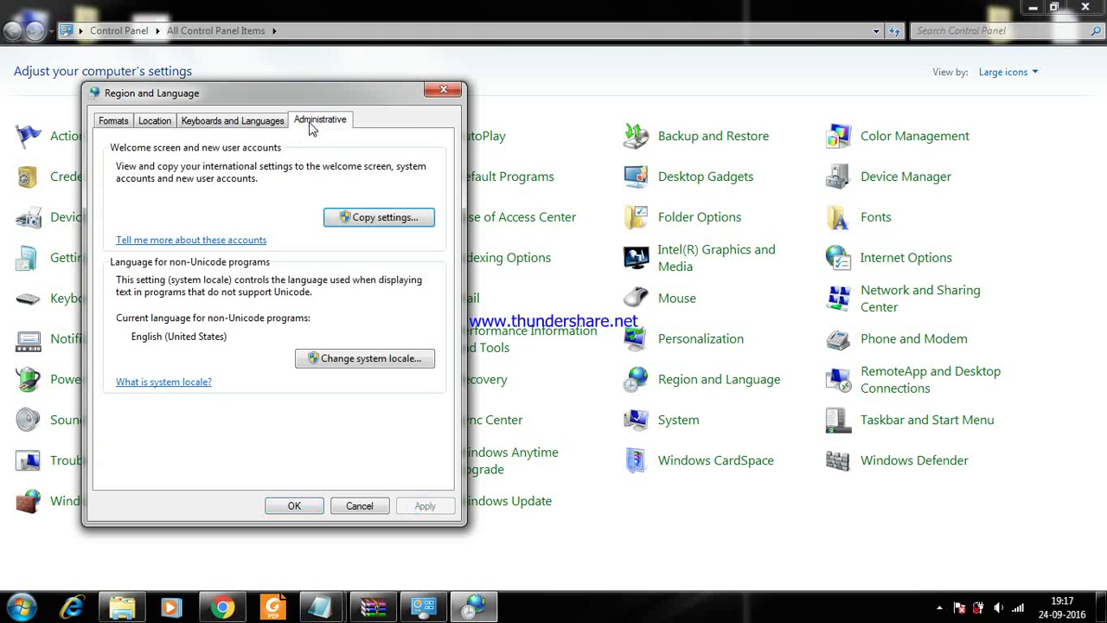
pyautogui.click(351, 364)
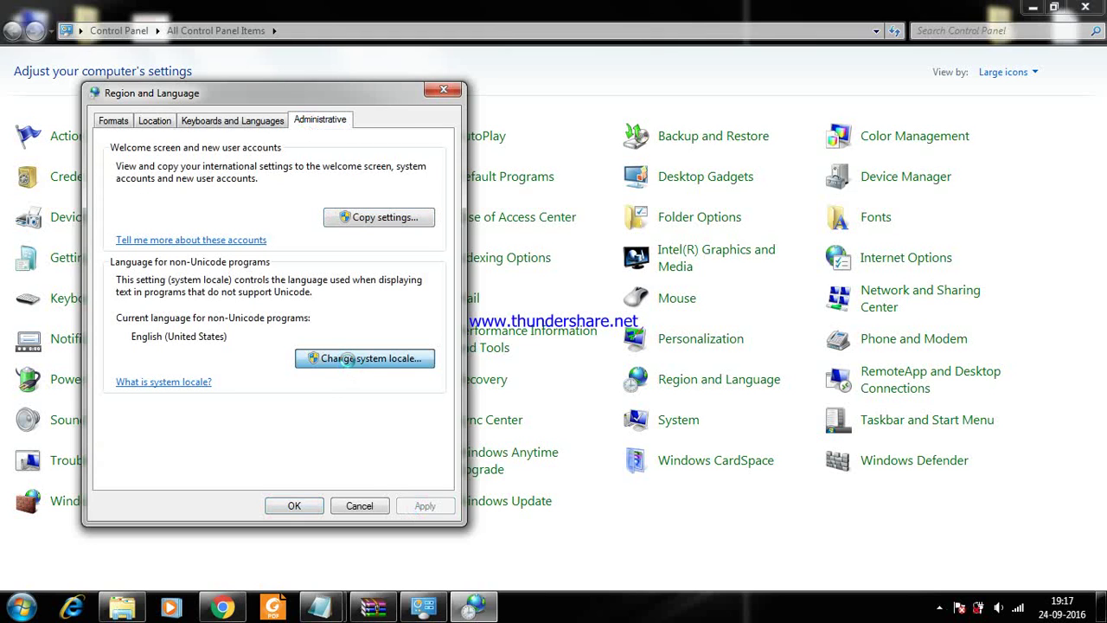
pyautogui.click(383, 218)
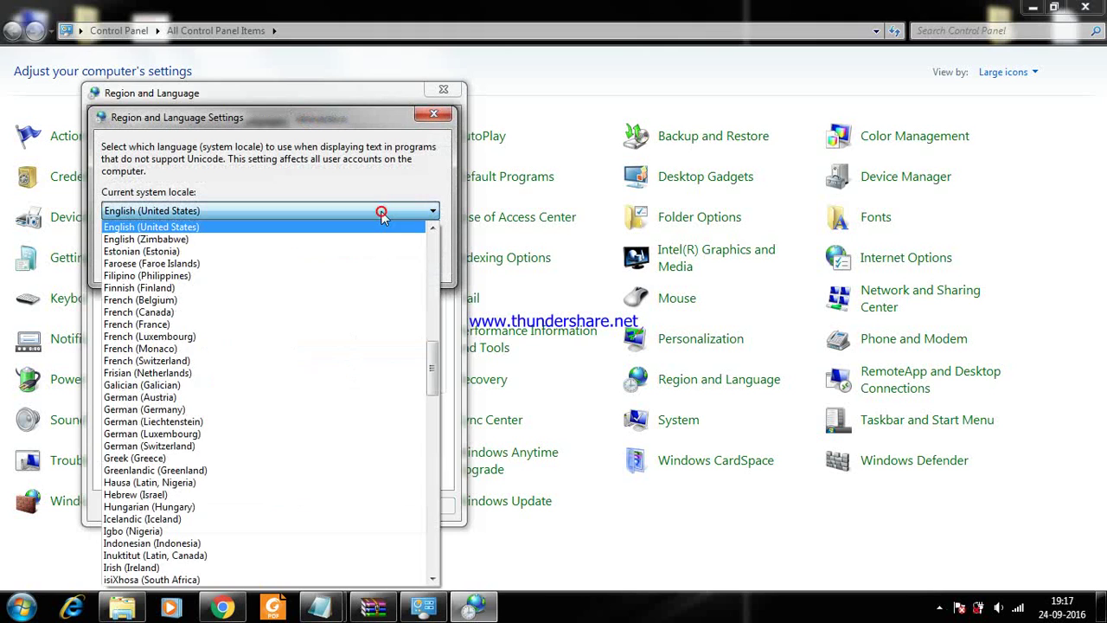
pyautogui.press('Up')
pyautogui.press('Up')
pyautogui.press('Up')
pyautogui.press('Up')
pyautogui.press('Up')
pyautogui.press('Up')
pyautogui.press('Up')
pyautogui.press('Up')
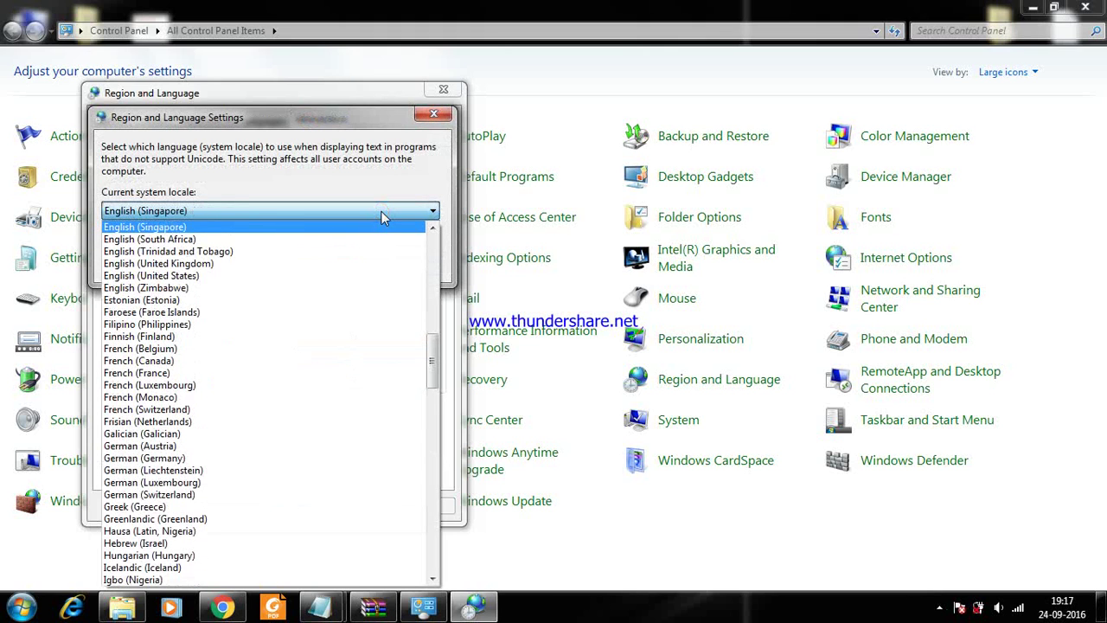
pyautogui.press('Up')
pyautogui.press('Up')
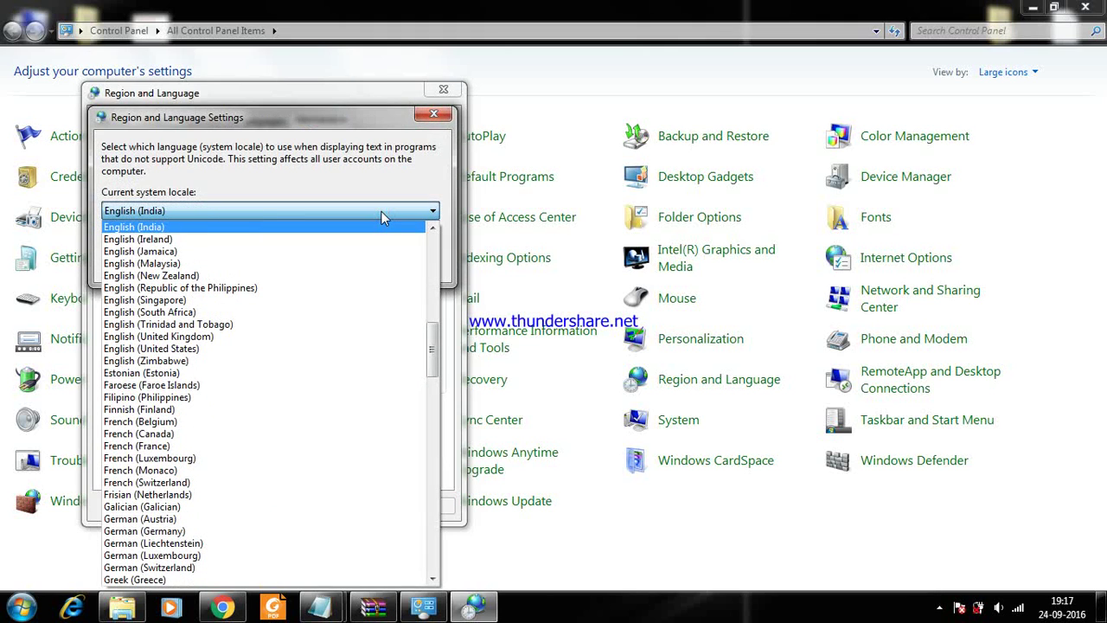
pyautogui.click(273, 227)
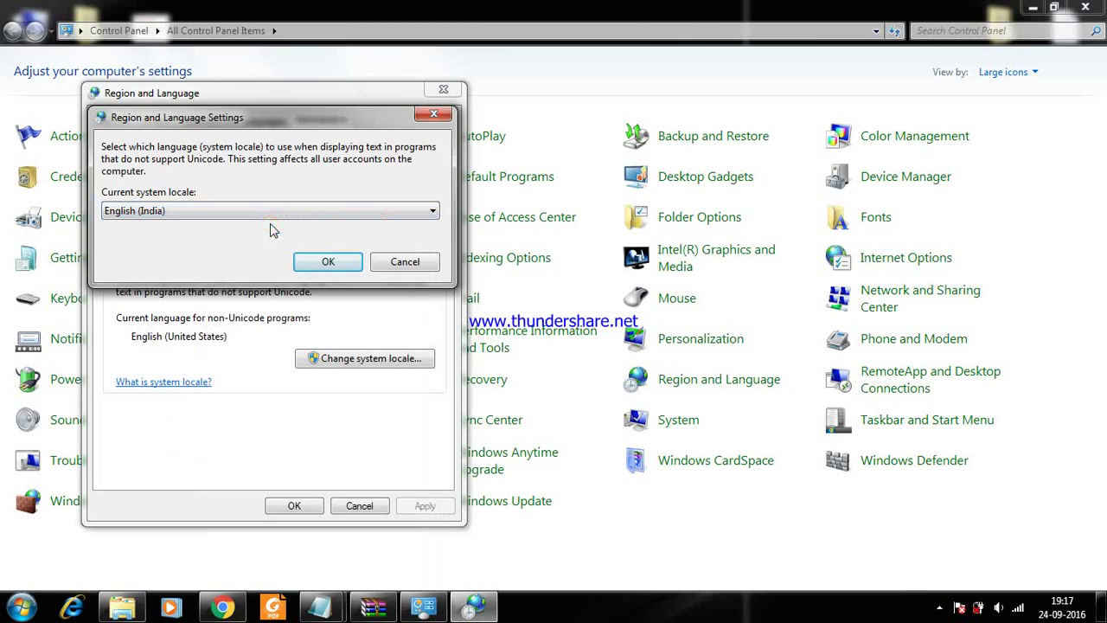
pyautogui.click(325, 272)
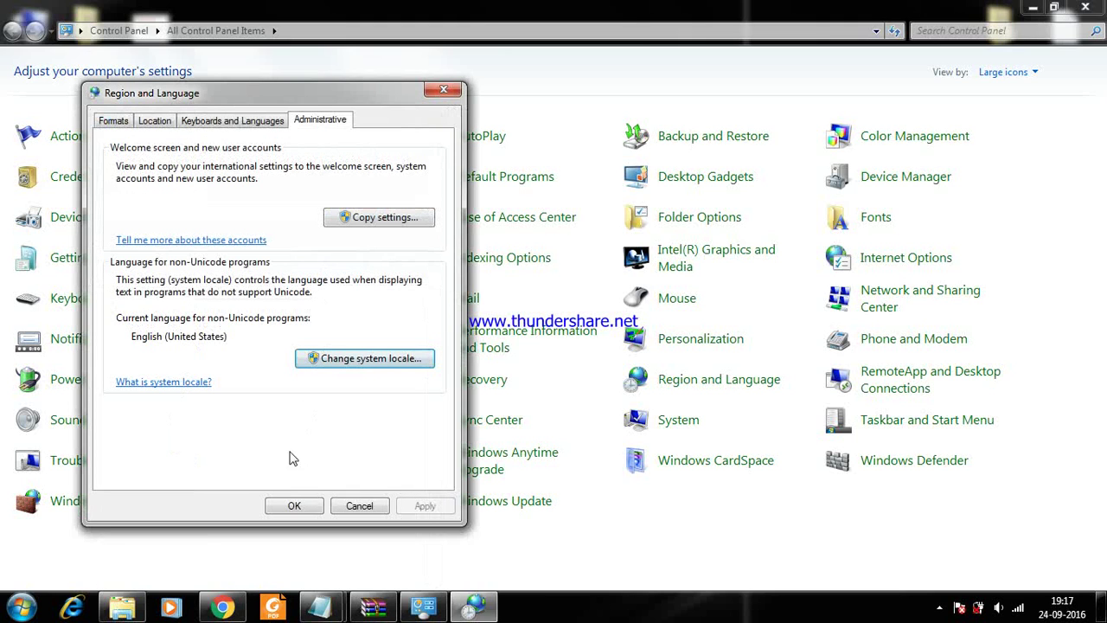
pyautogui.click(294, 505)
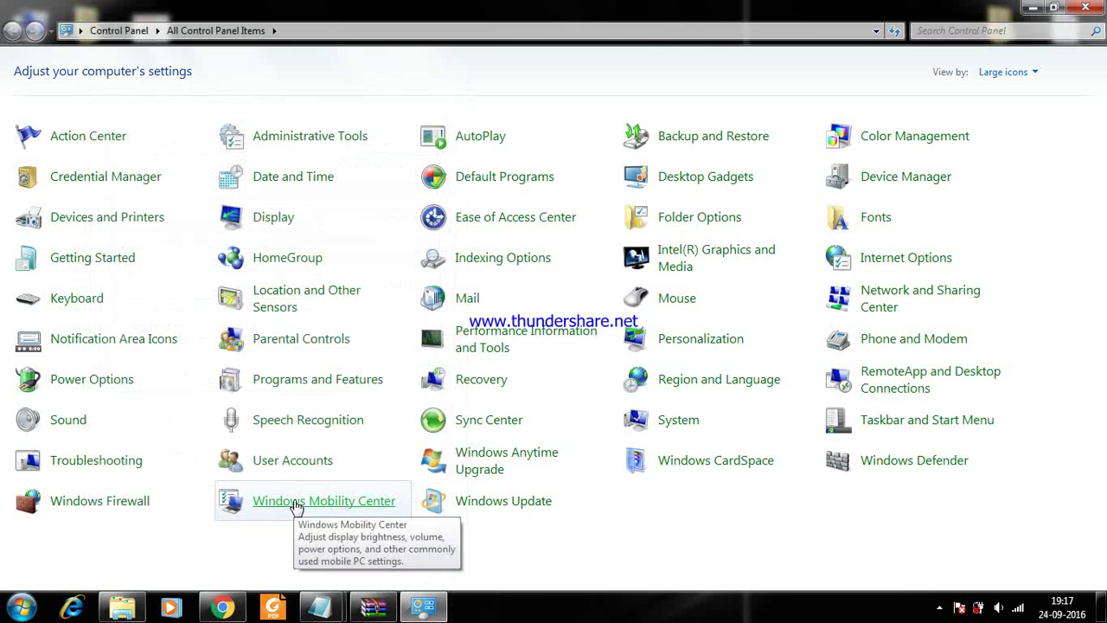
# - Change the system time zone to (UTC+05:30) Chennai, Kolkata, Mumbai, New Delhi in the Date and Time settings
pyautogui.click(1062, 607)
pyautogui.click(984, 560)
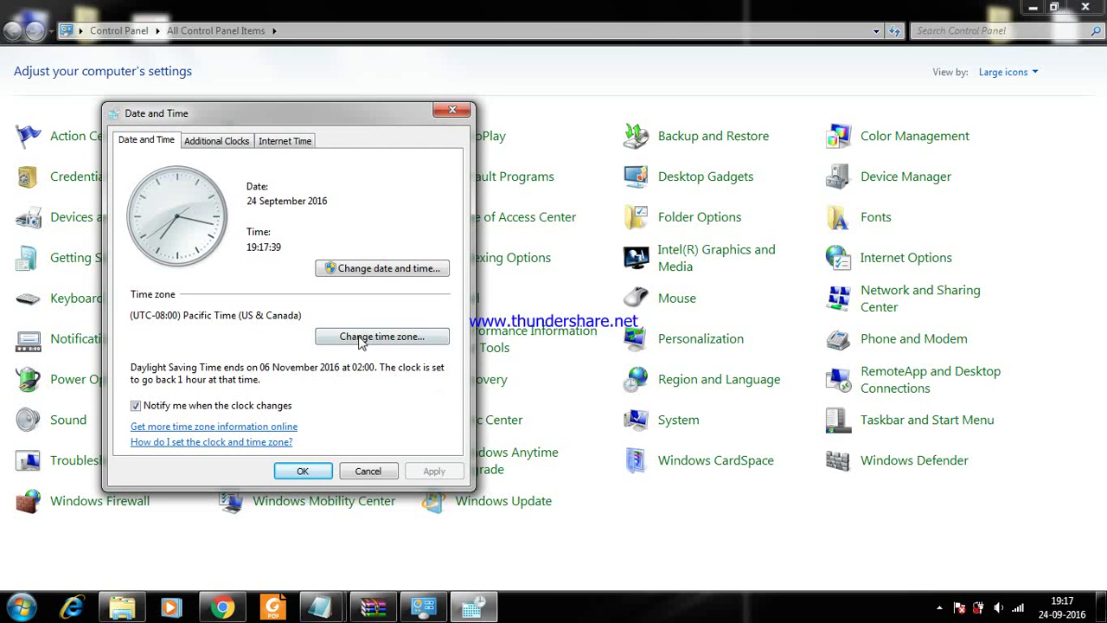
pyautogui.click(363, 341)
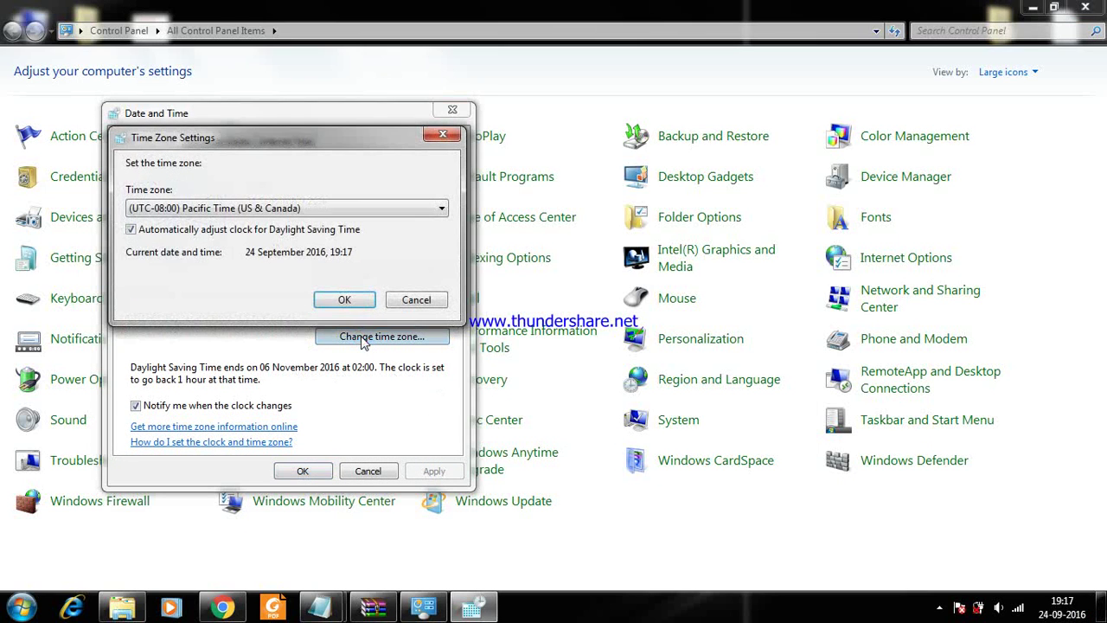
pyautogui.click(359, 216)
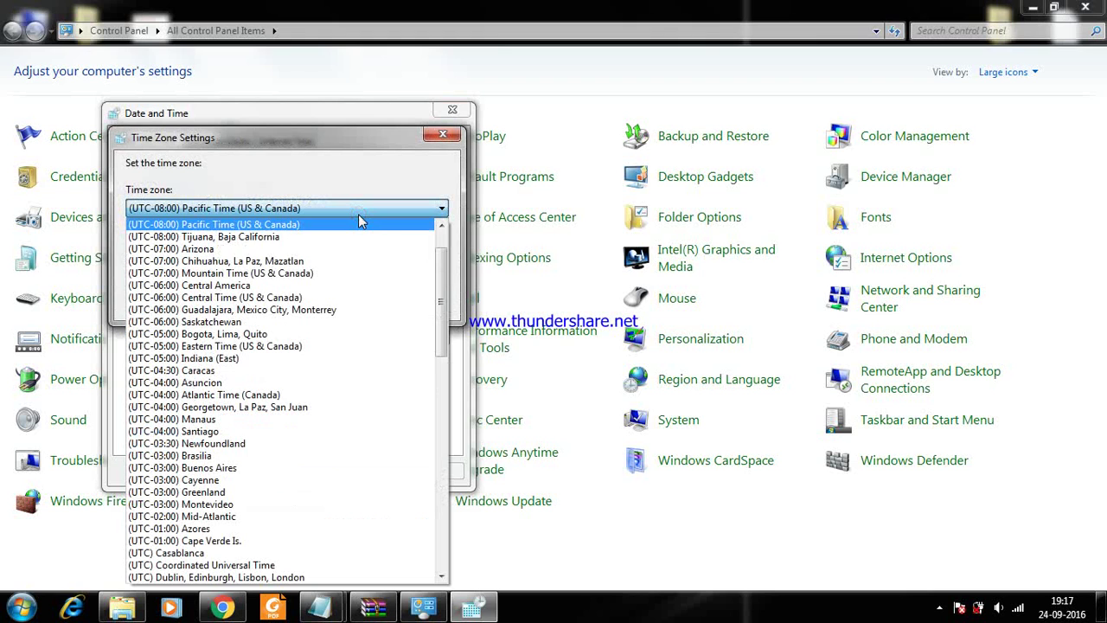
pyautogui.moveTo(446, 260); pyautogui.dragTo(441, 392)
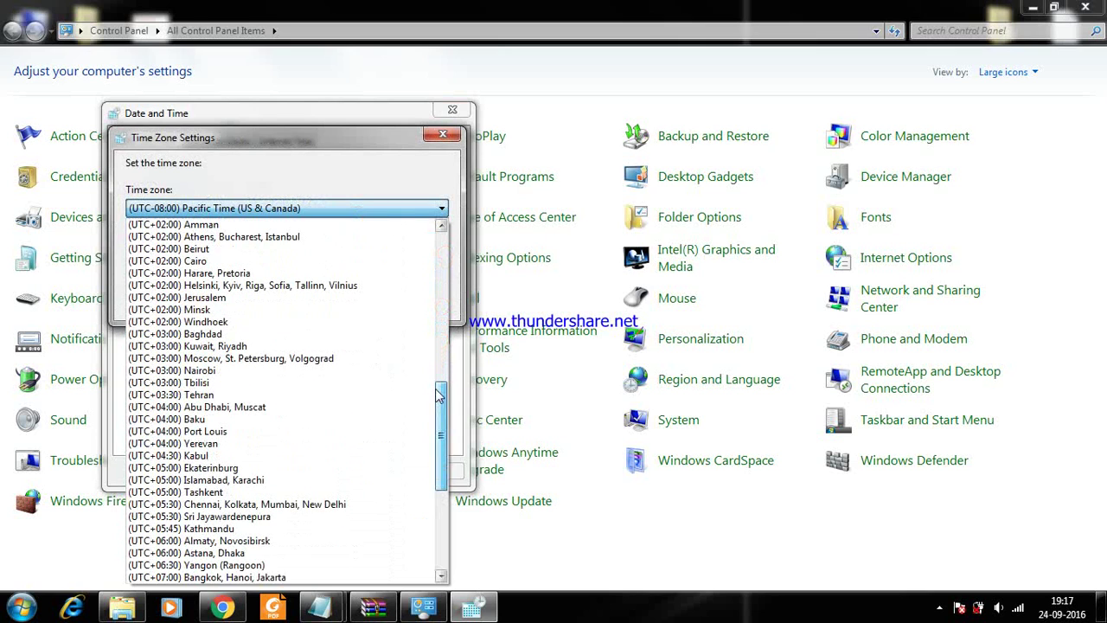
pyautogui.click(321, 504)
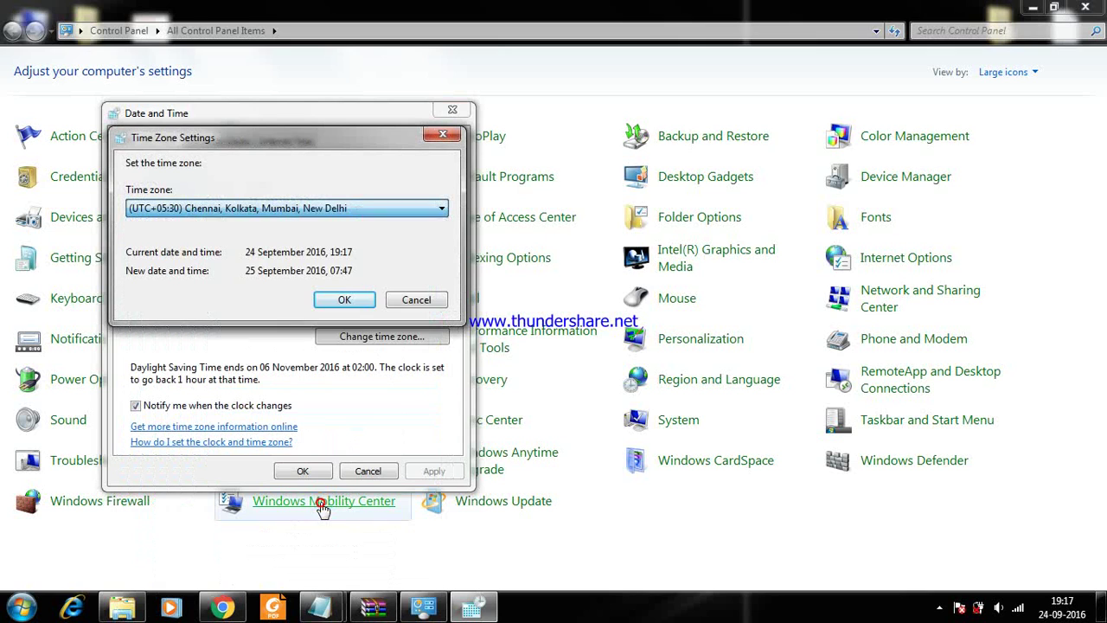
pyautogui.click(344, 300)
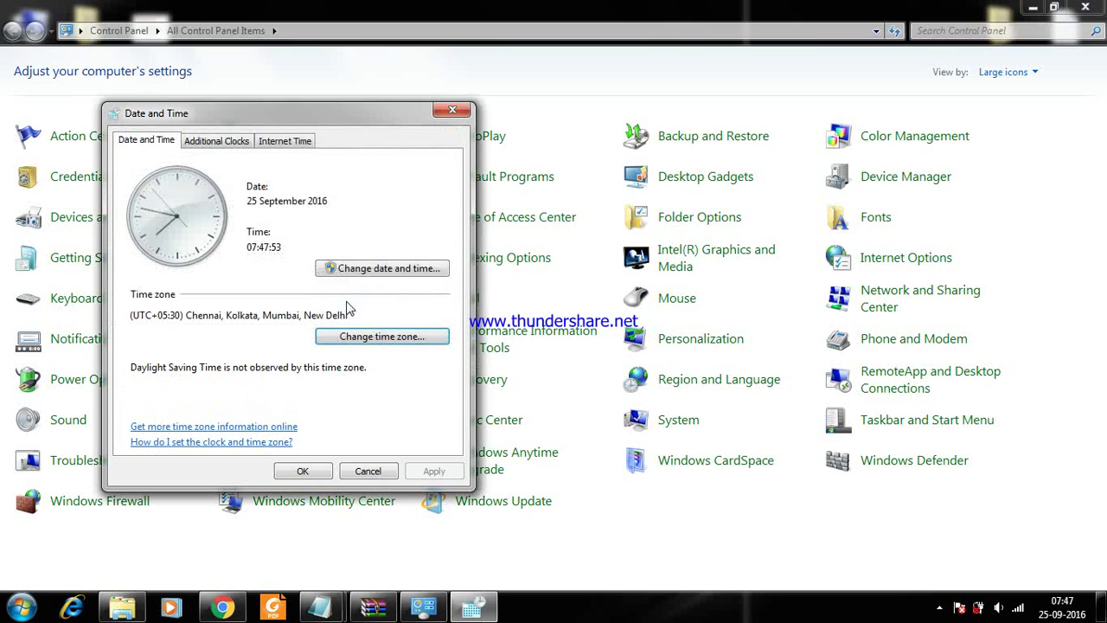
# - Confirm the date and time settings and close the Date and Time dialog
pyautogui.moveTo(282, 248); pyautogui.dragTo(246, 250)
pyautogui.click(248, 261)
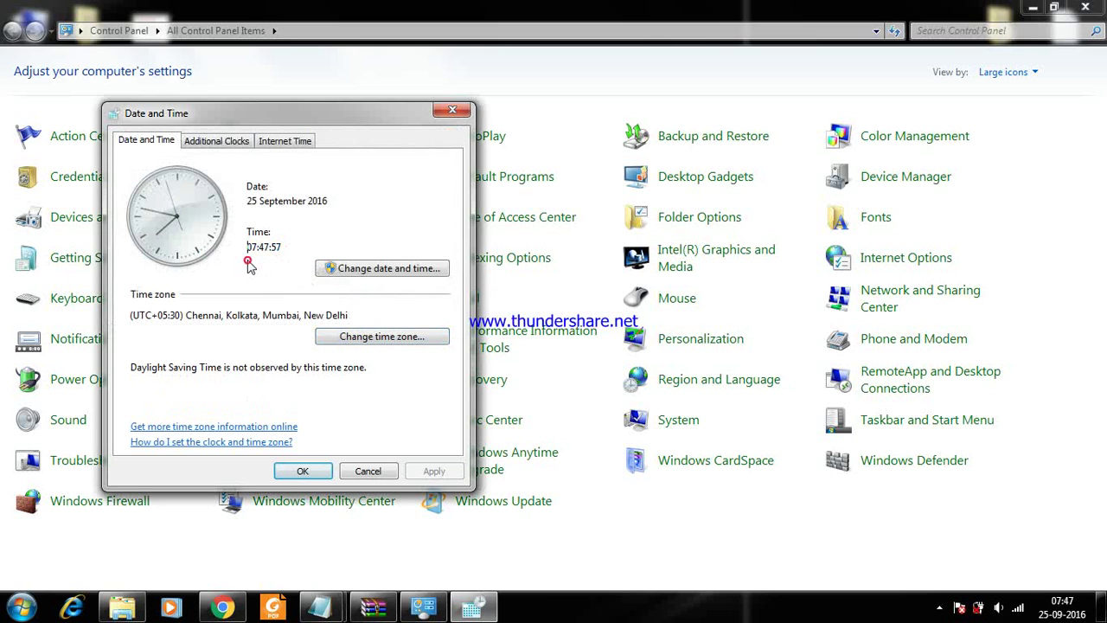
pyautogui.click(302, 470)
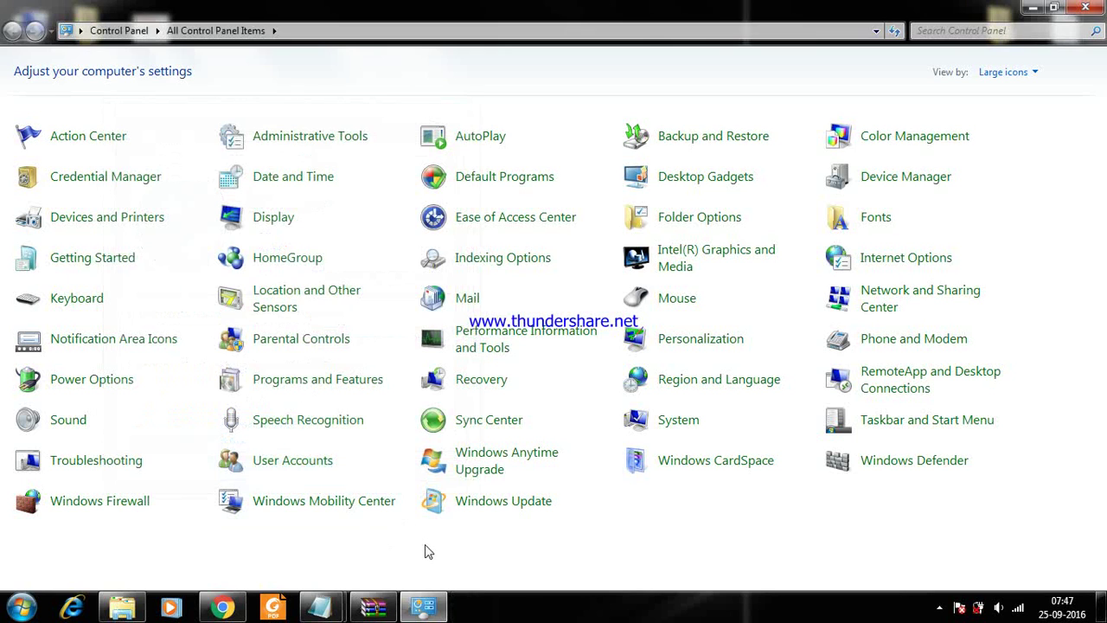
# - Review the format and current location in the Region and Language settings, and close the Control Panel
pyautogui.click(682, 381)
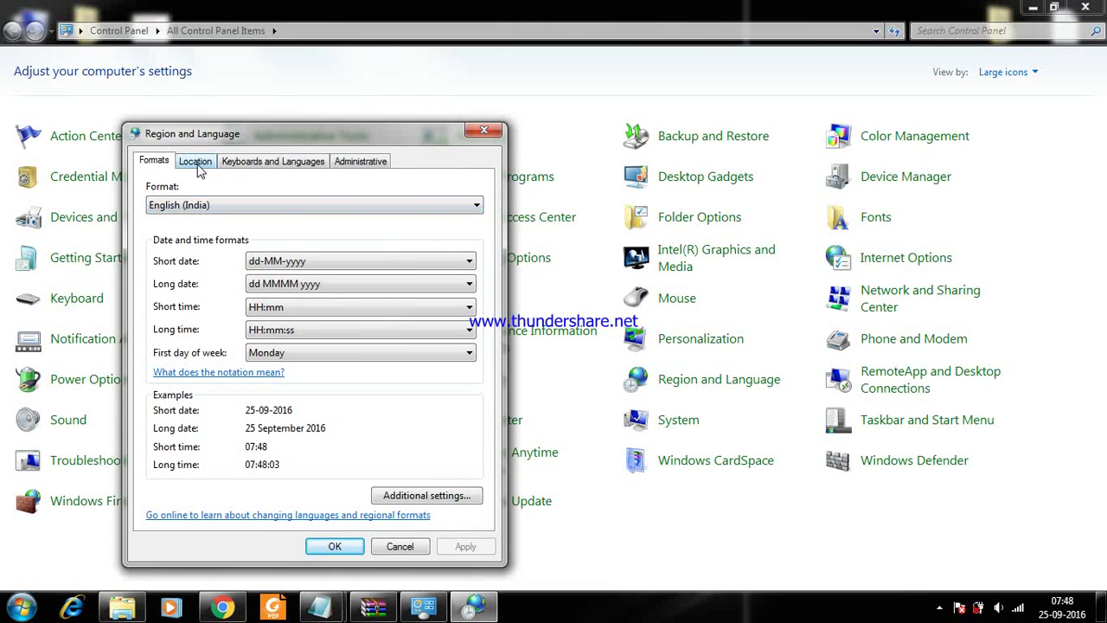
pyautogui.click(195, 162)
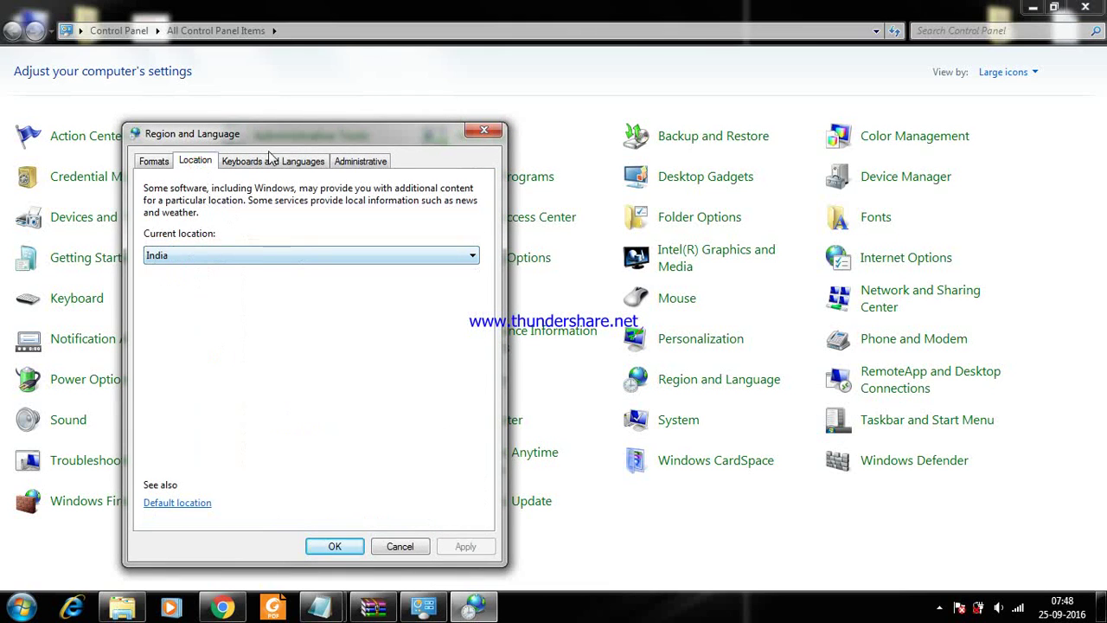
pyautogui.click(336, 547)
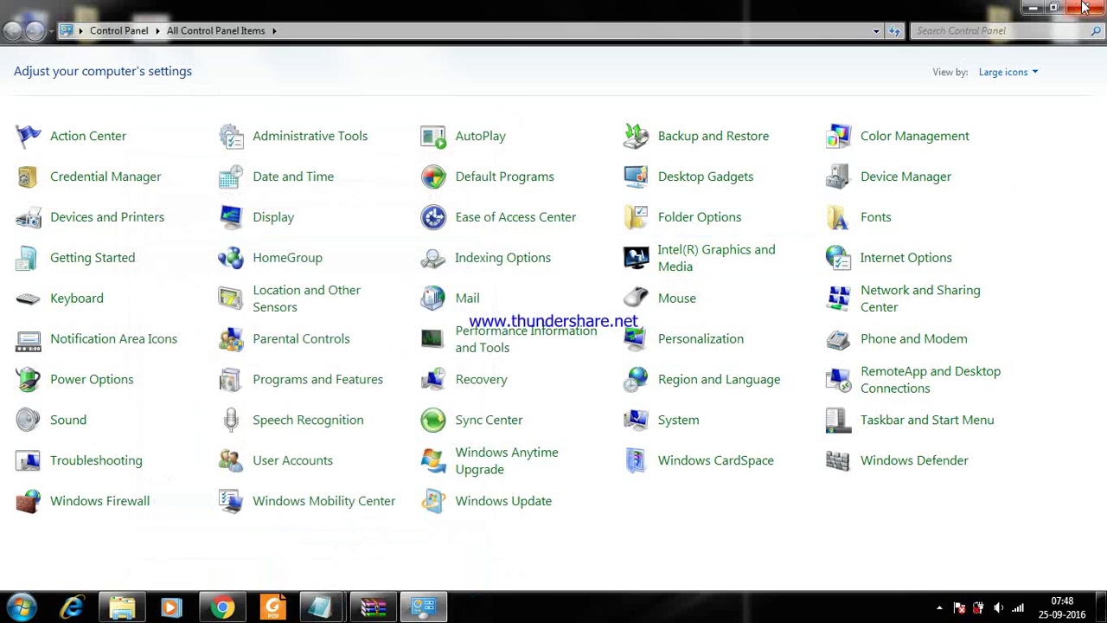
pyautogui.click(1084, 7)
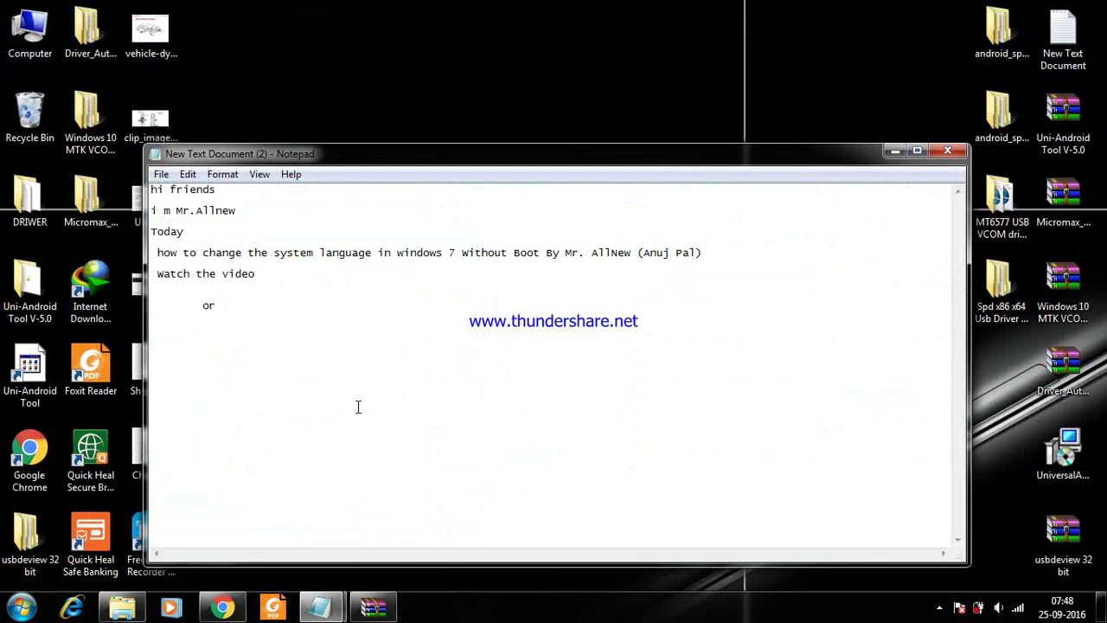
# - Add the lines "Now Your Language was changed" and "Thanks For Watching My video" to the end of the Notepad note
pyautogui.write('Y')
pyautogui.write('ow')
pyautogui.write('Your Language was changed')
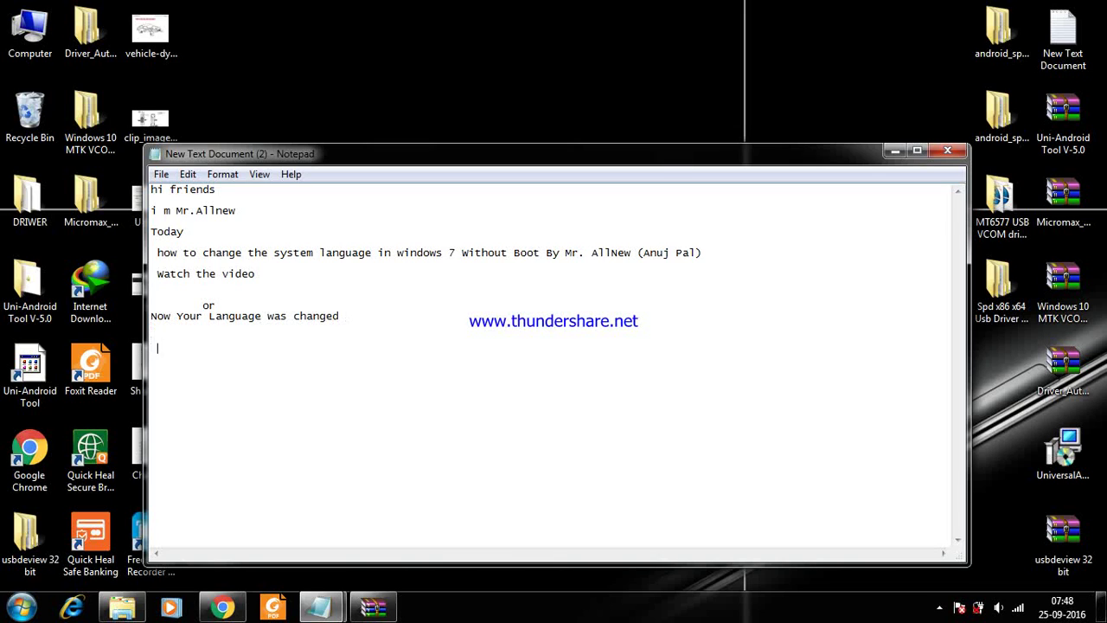
pyautogui.write('Thanks For Watching ')
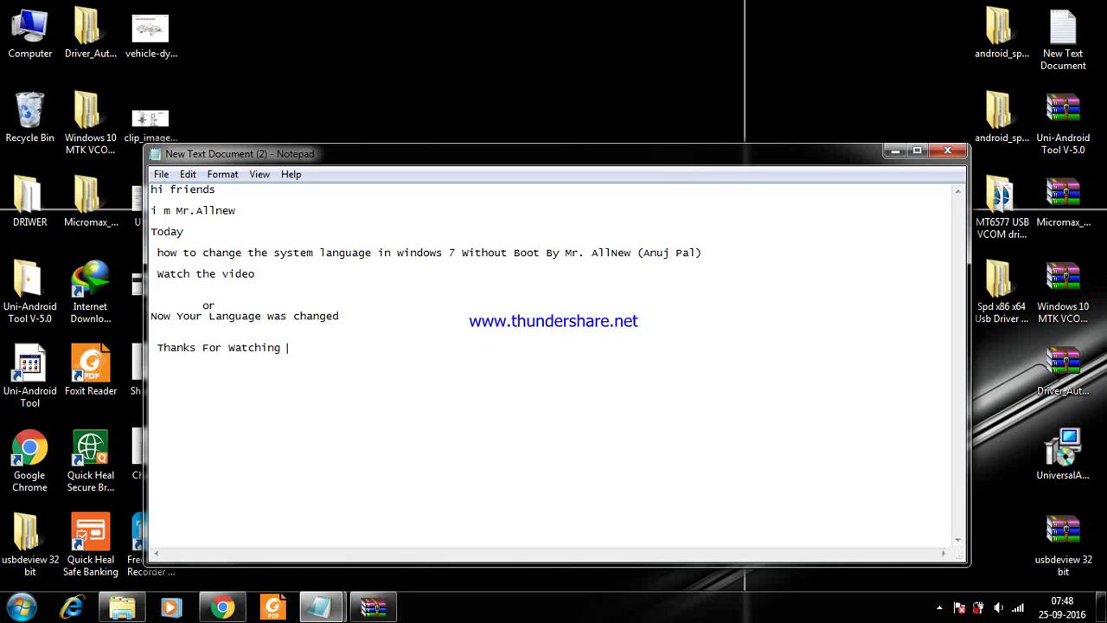
pyautogui.write('My video')
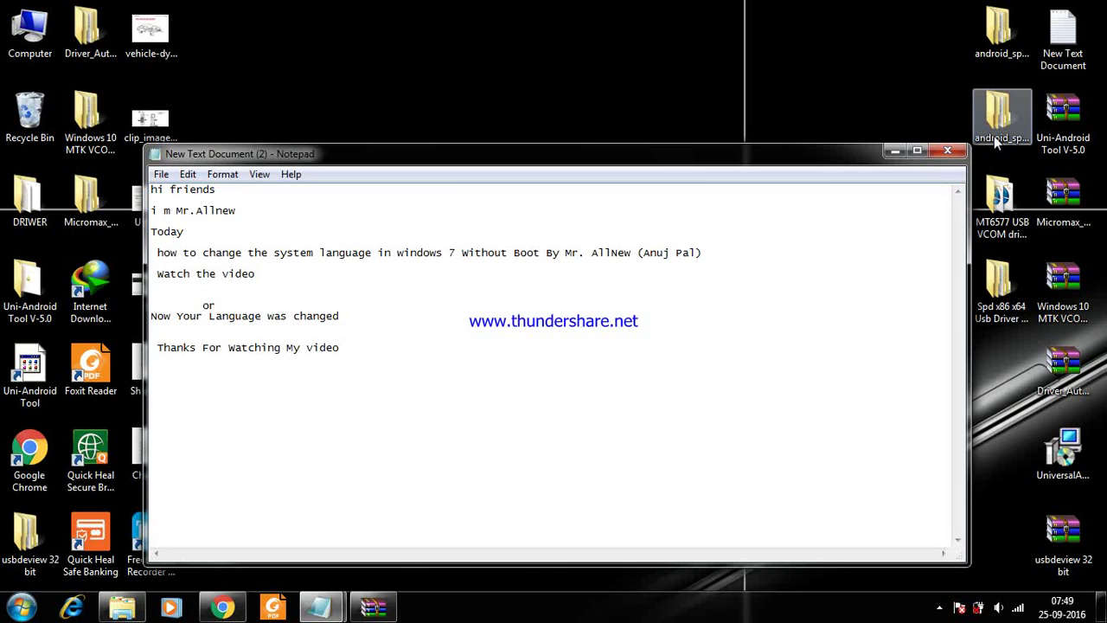
# - Clear the Notepad window off the desktop without saving the note
pyautogui.click(948, 152)
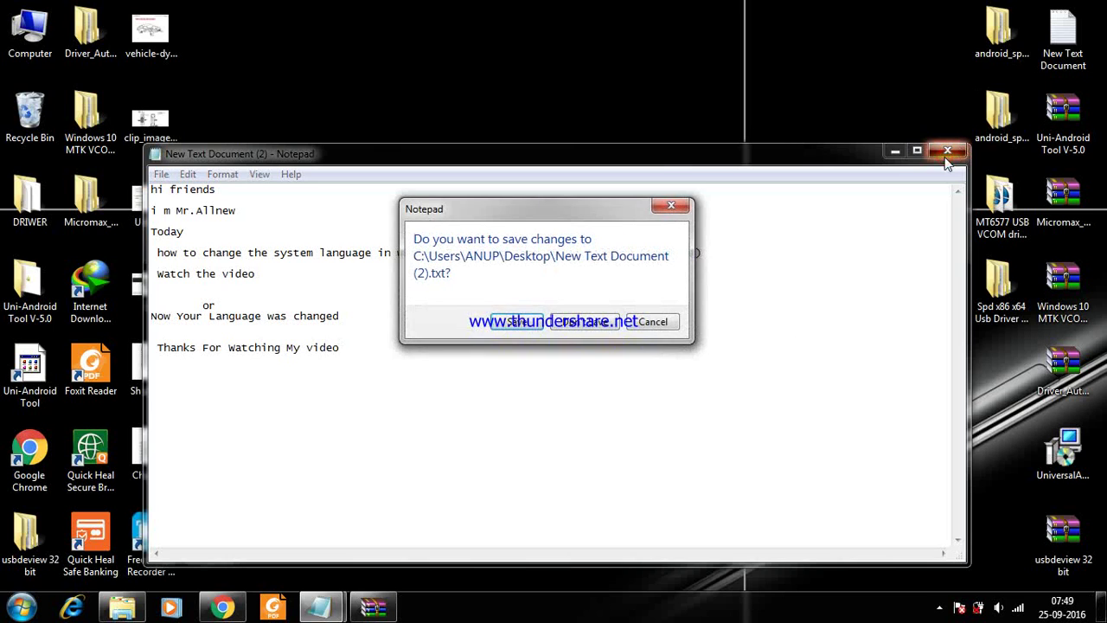
pyautogui.click(643, 318)
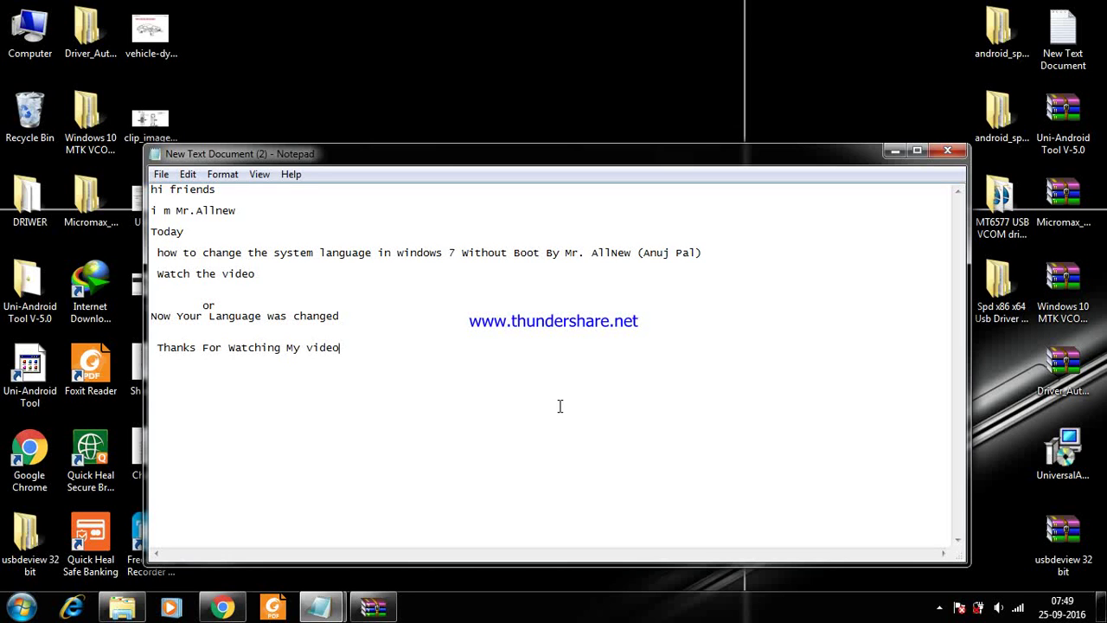
pyautogui.click(947, 150)
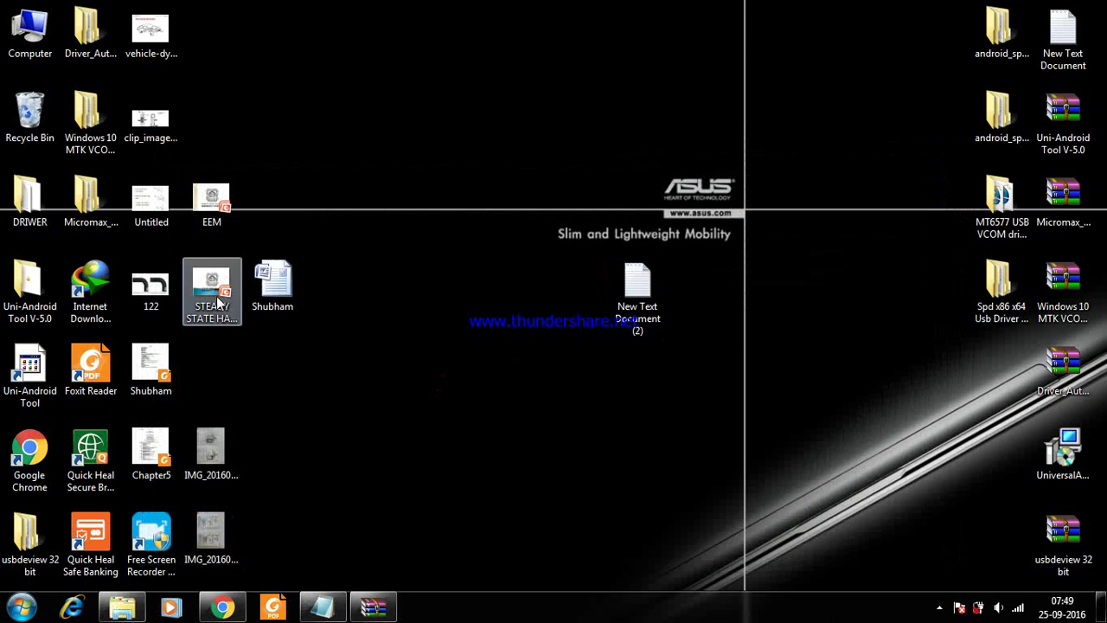
# - Switch to Free Screen Recorder and bring up its recording controls
pyautogui.click(151, 536)
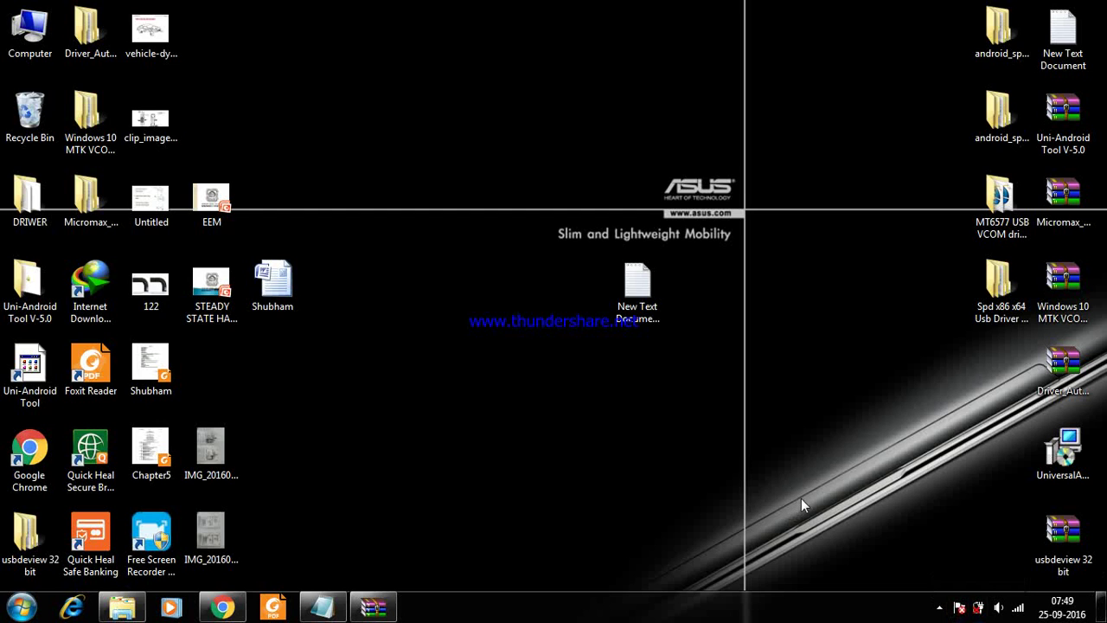
pyautogui.click(939, 608)
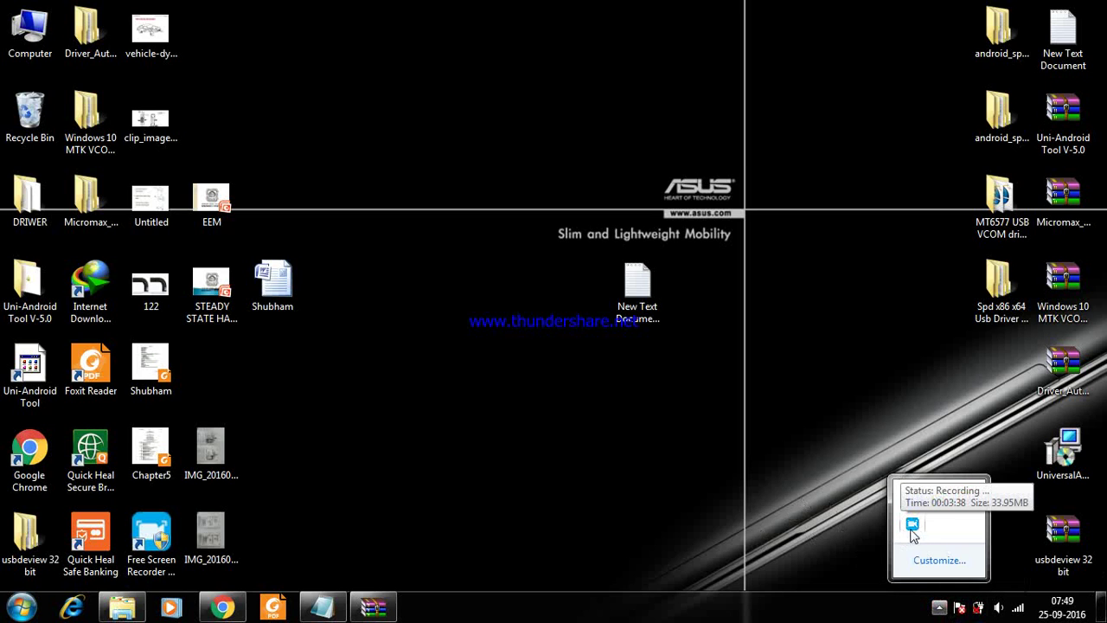
pyautogui.click(913, 526)
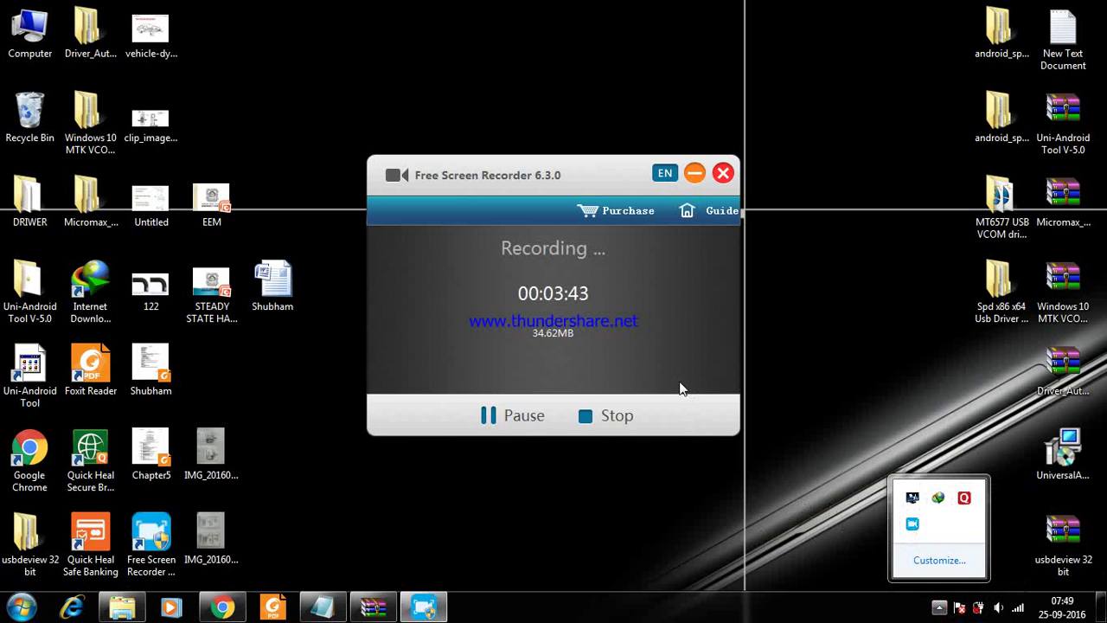
pyautogui.click(572, 388)
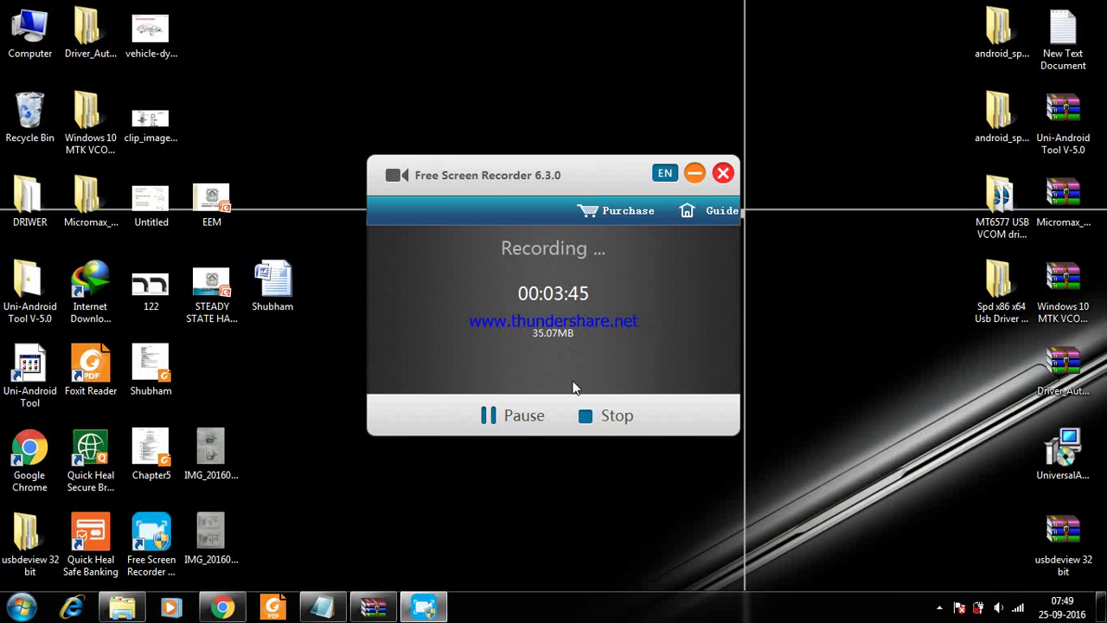